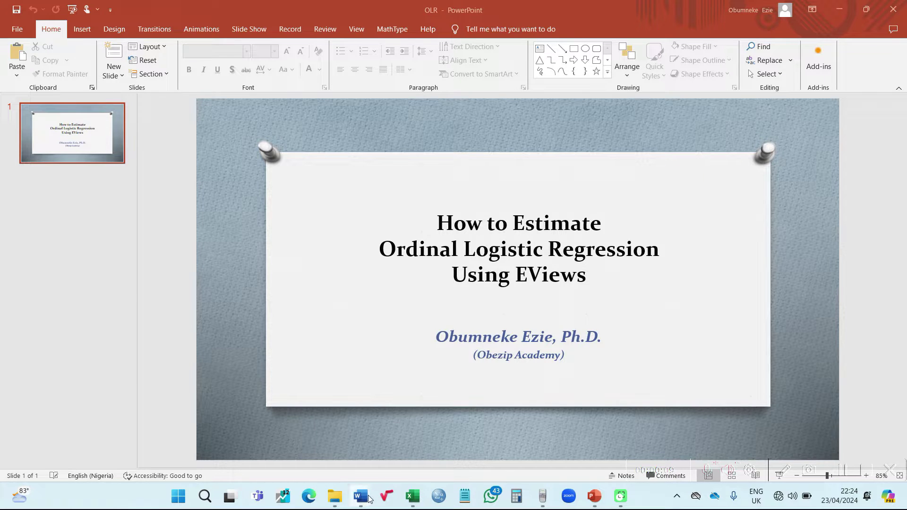
Switch from the PowerPoint title slide to the 'Likert Scale Questionnaire- Ordinal' Word document
mouse_move(369, 498)
left_click(329, 456)
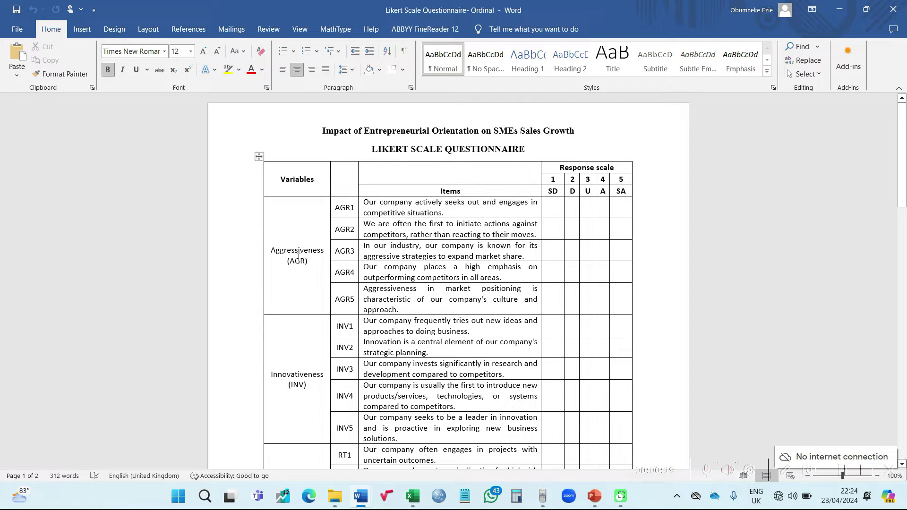
Scroll through the questionnaire's Aggressiveness, Innovativeness, Risk Taking and SG items and their 1–5 scale
scroll(299, 265, "down", 5)
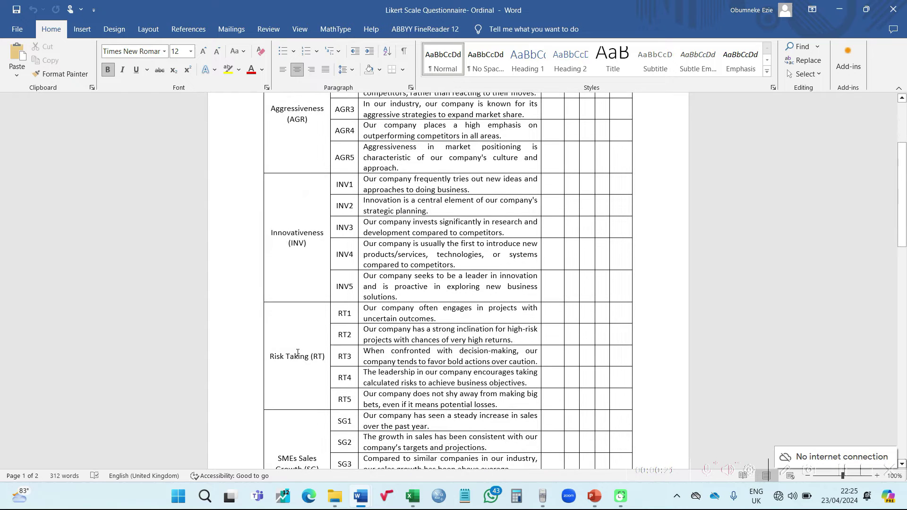
scroll(303, 352, "up", 4)
scroll(302, 352, "up", 2)
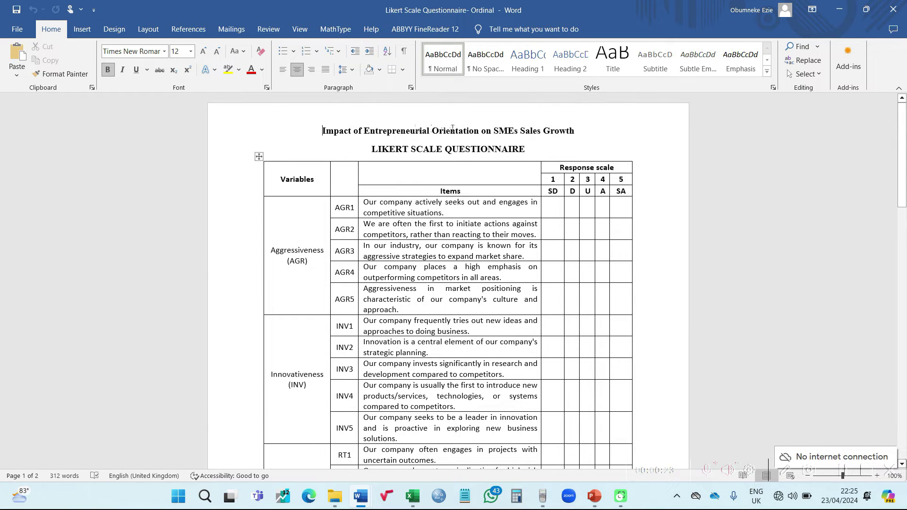
scroll(300, 440, "down", 4)
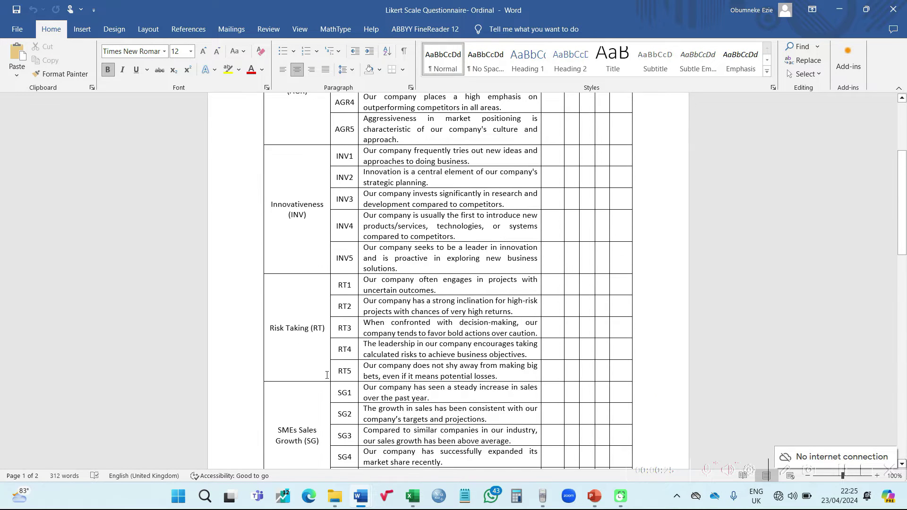
scroll(338, 432, "up", 3)
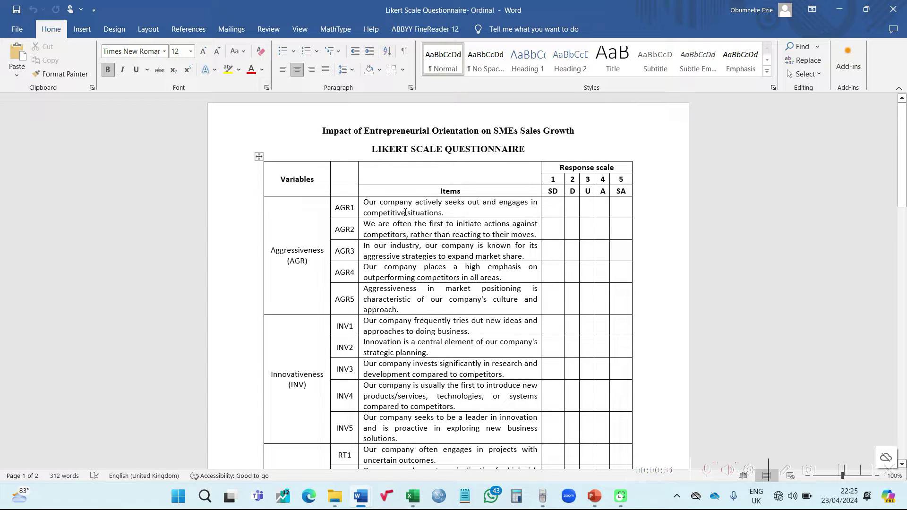
scroll(304, 283, "down", 3)
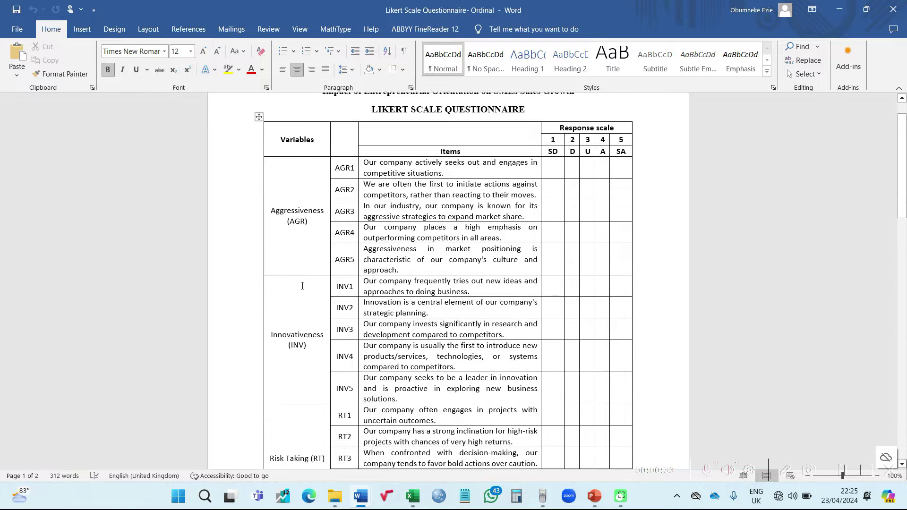
scroll(317, 298, "up", 3)
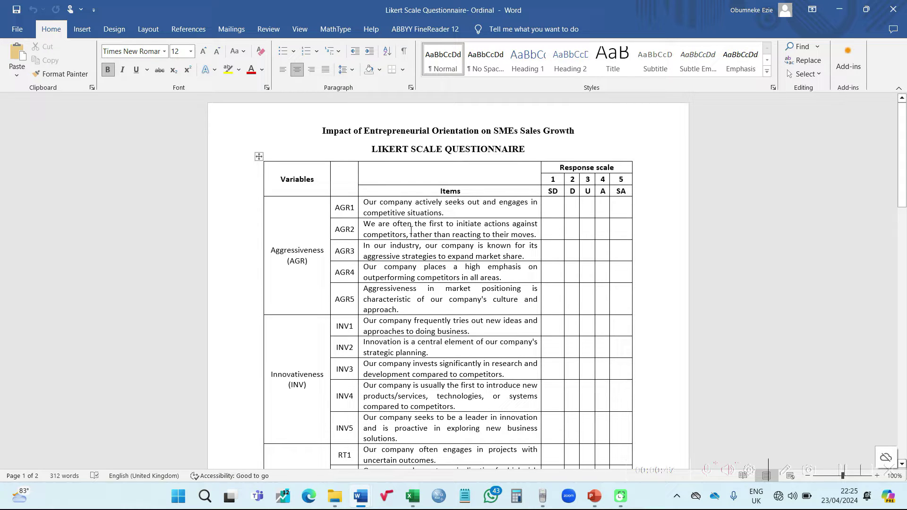
scroll(410, 231, "down", 5)
scroll(410, 229, "up", 2)
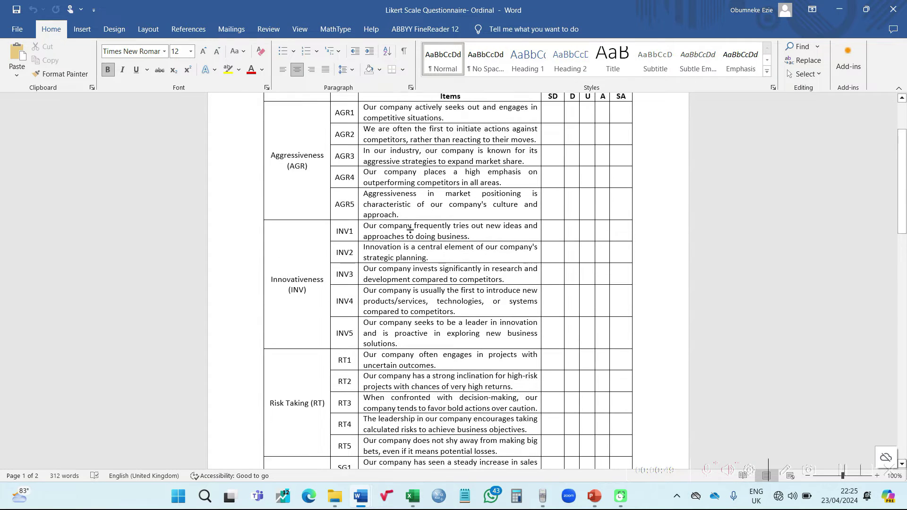
scroll(410, 230, "up", 3)
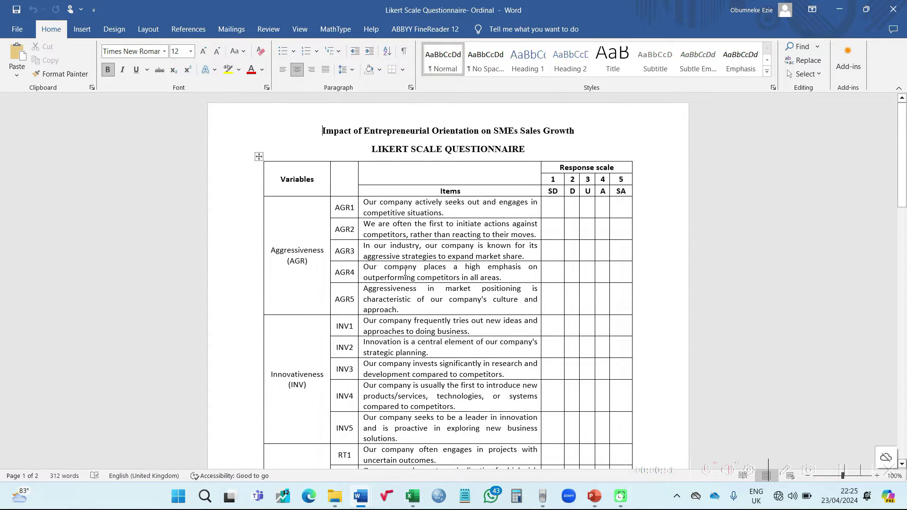
left_click(412, 496)
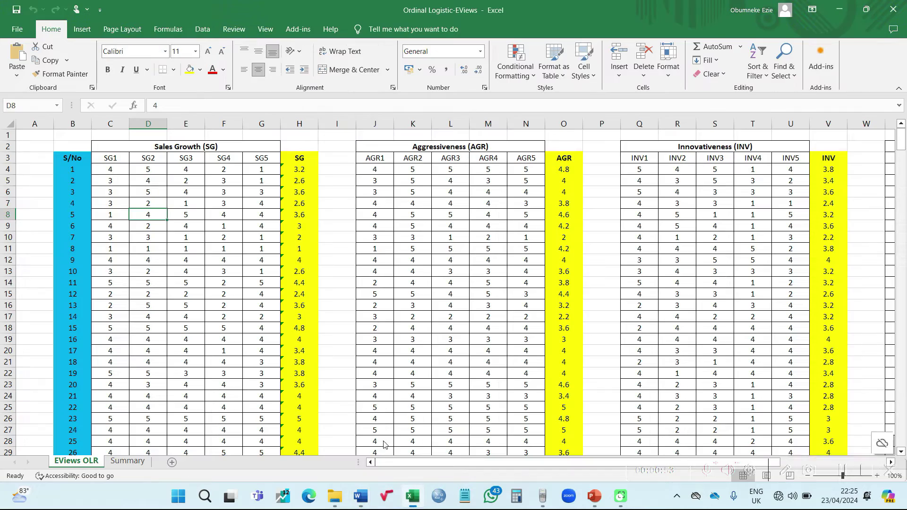
scroll(119, 254, "down", 20)
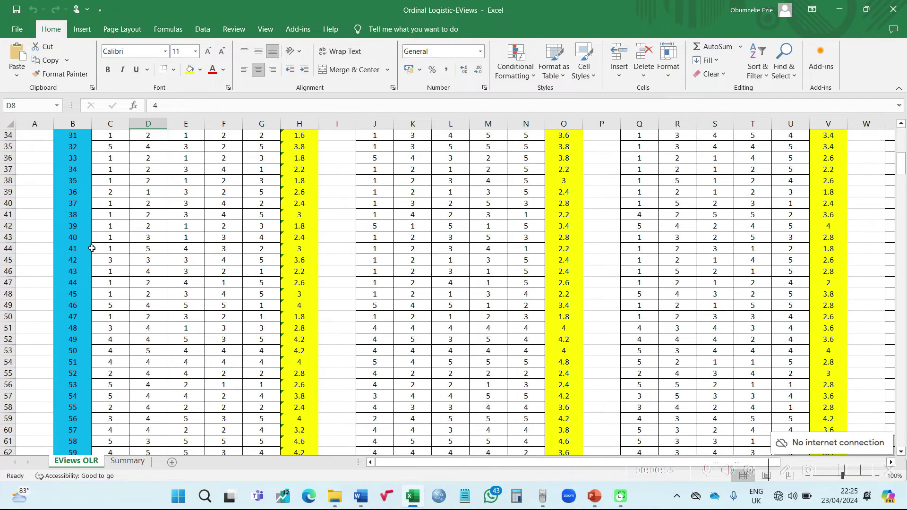
scroll(91, 254, "down", 20)
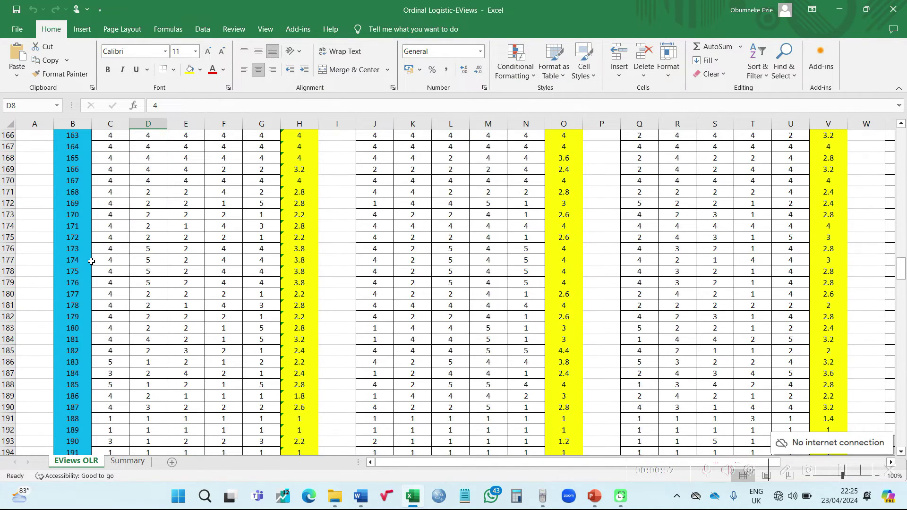
scroll(92, 267, "down", 20)
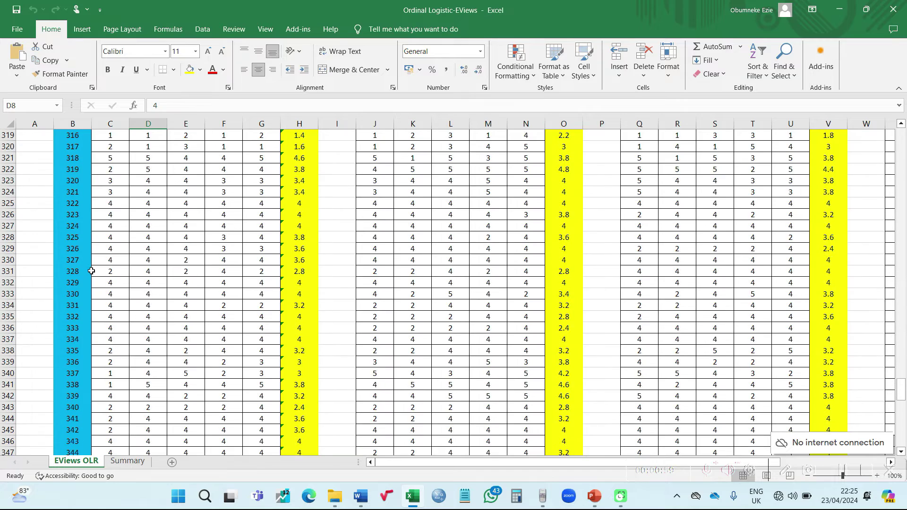
scroll(91, 272, "down", 7)
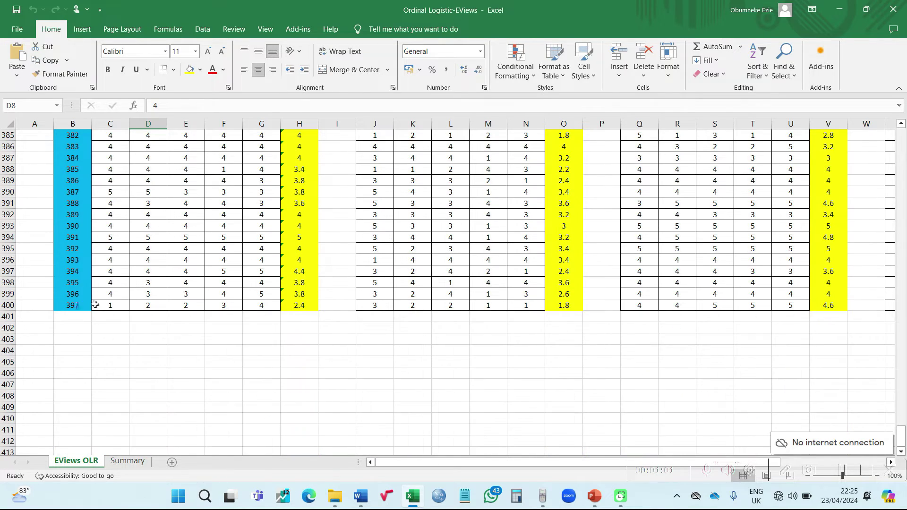
scroll(108, 298, "up", 7)
scroll(125, 295, "up", 20)
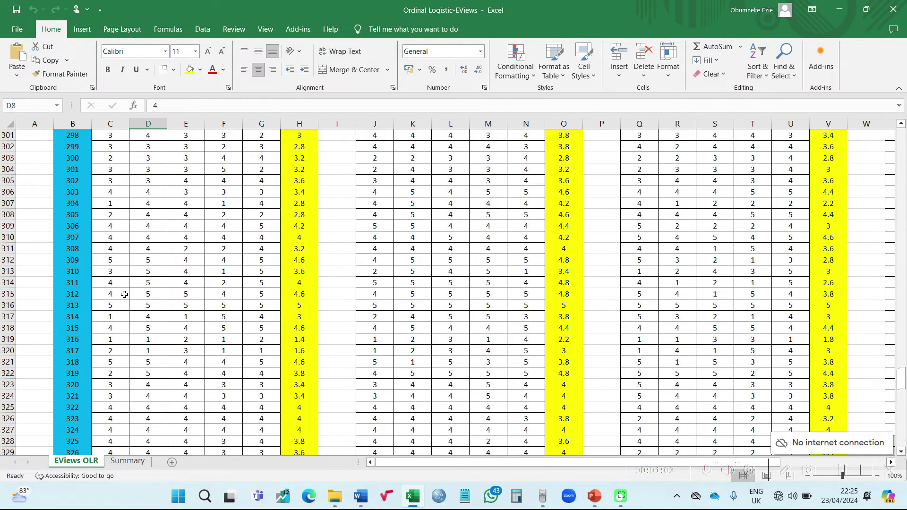
scroll(125, 294, "up", 20)
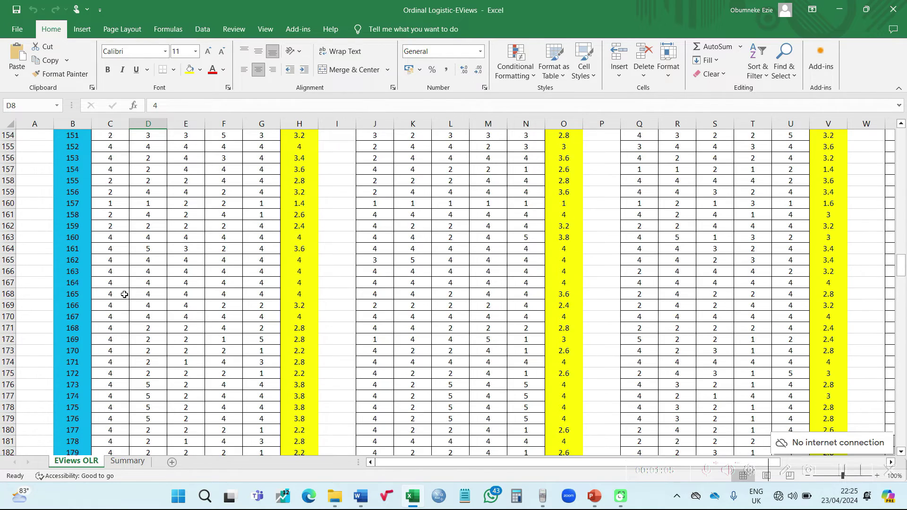
scroll(124, 295, "up", 20)
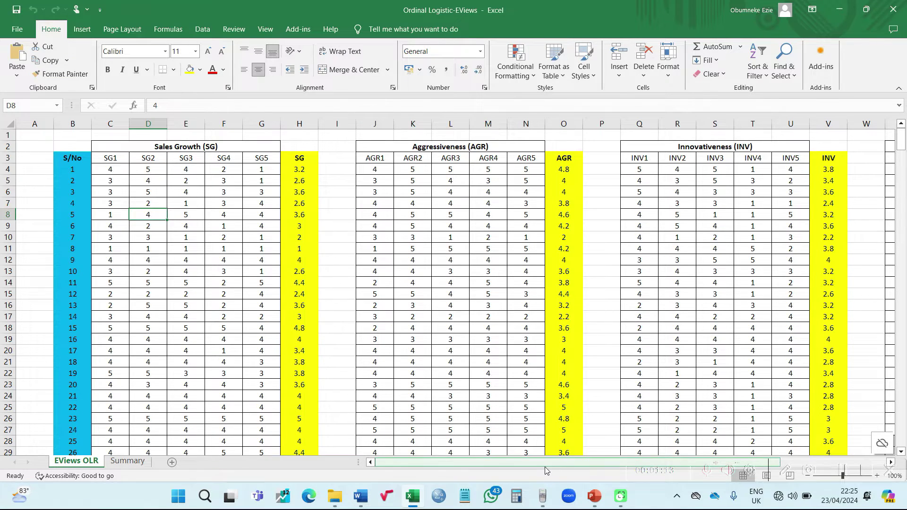
mouse_move(546, 465)
left_mouse_down()
mouse_move(616, 464)
mouse_move(544, 464)
left_mouse_up()
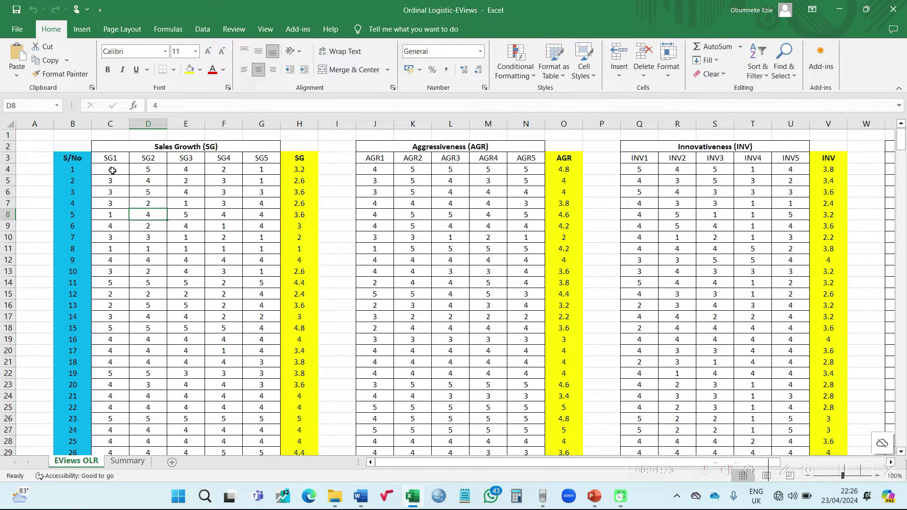
left_click(295, 170)
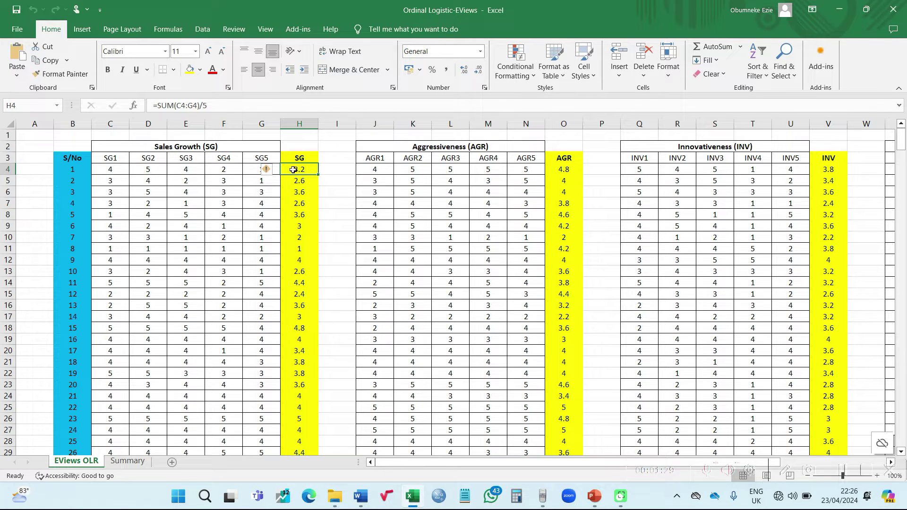
left_click_drag(118, 170, 262, 170)
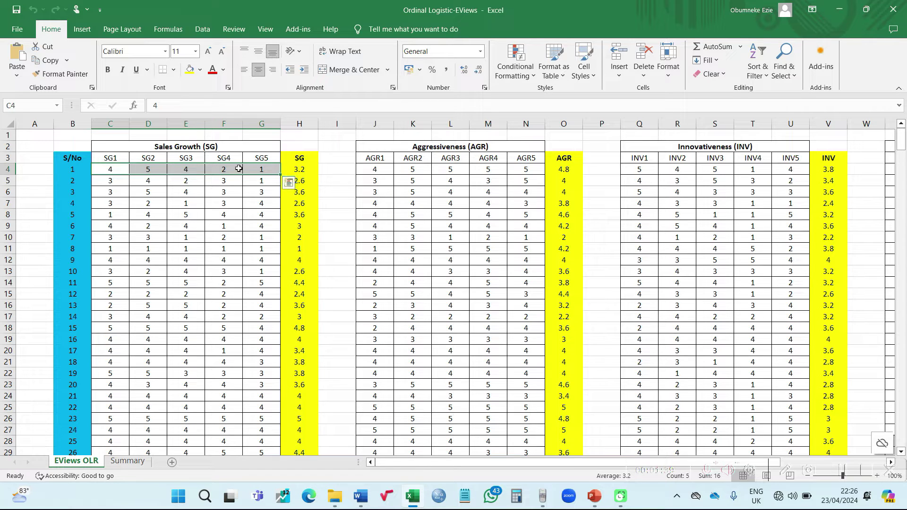
left_click(291, 171)
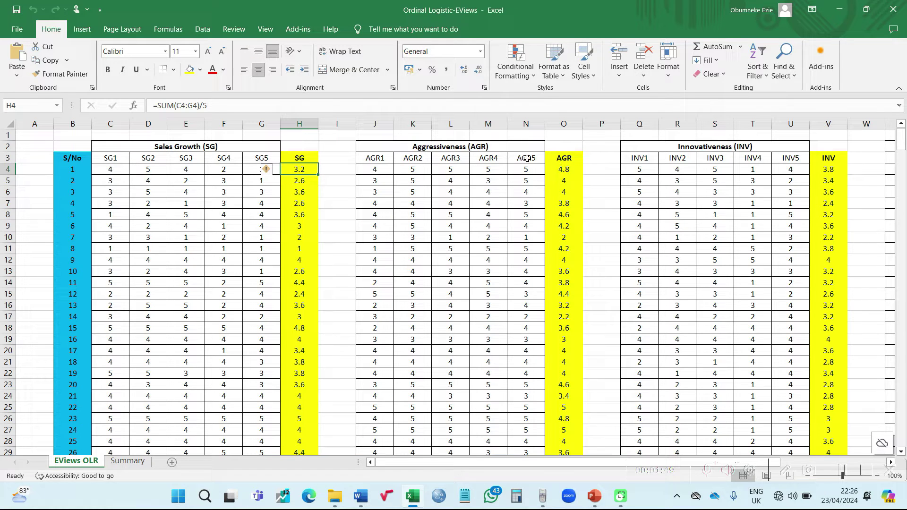
left_click(834, 172)
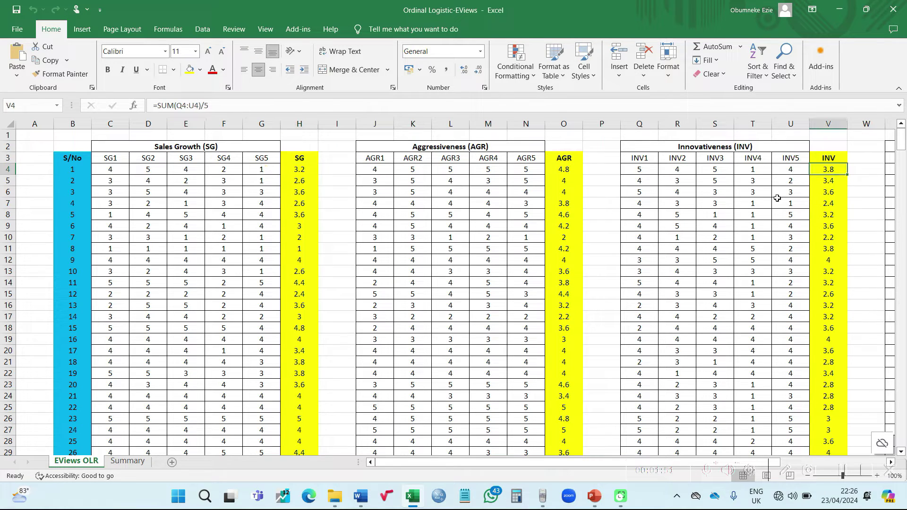
left_click_drag(550, 467, 655, 466)
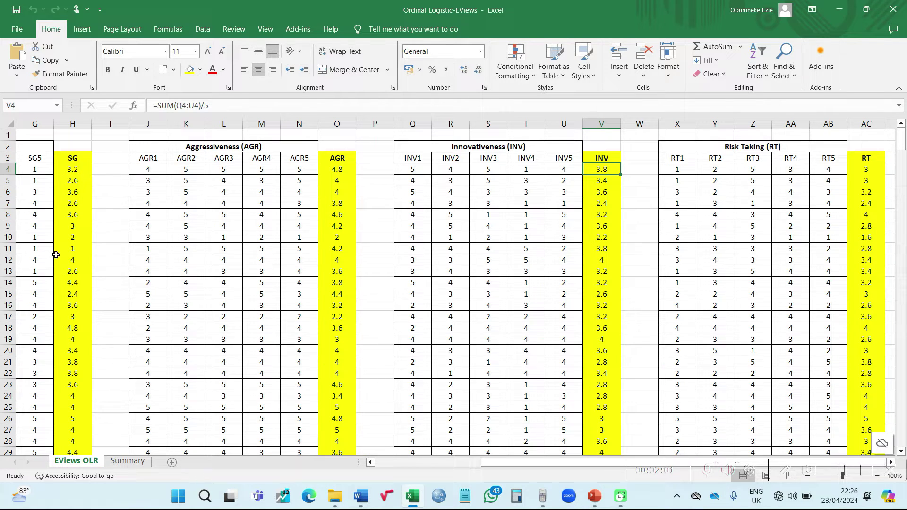
Copy the SG, AGR, INV and RT columns (C2:F399) from the Summary sheet and launch EViews
left_click(129, 461)
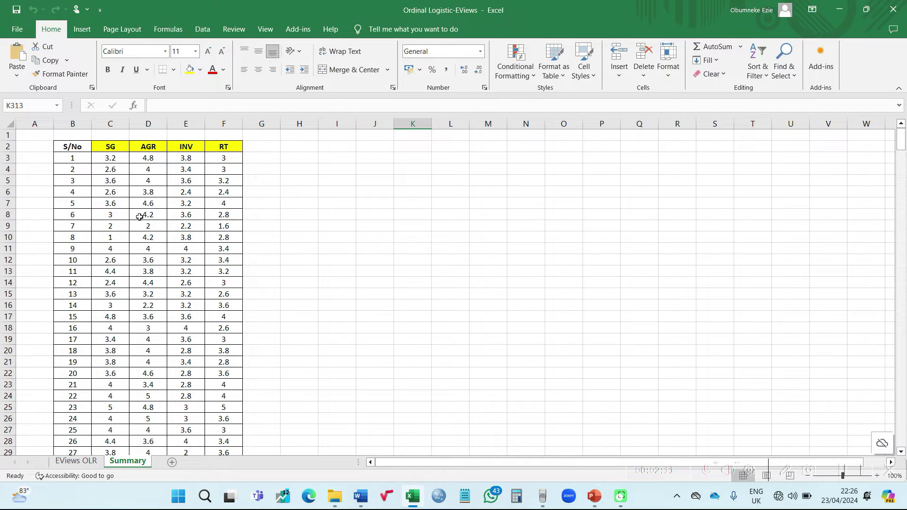
scroll(144, 269, "down", 2)
scroll(145, 269, "up", 2)
left_click_drag(112, 149, 228, 431)
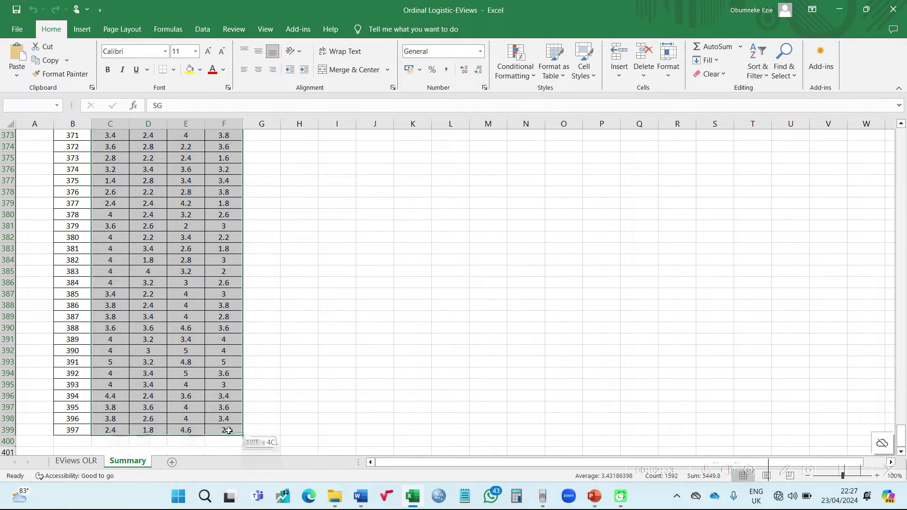
key("ctrl+c")
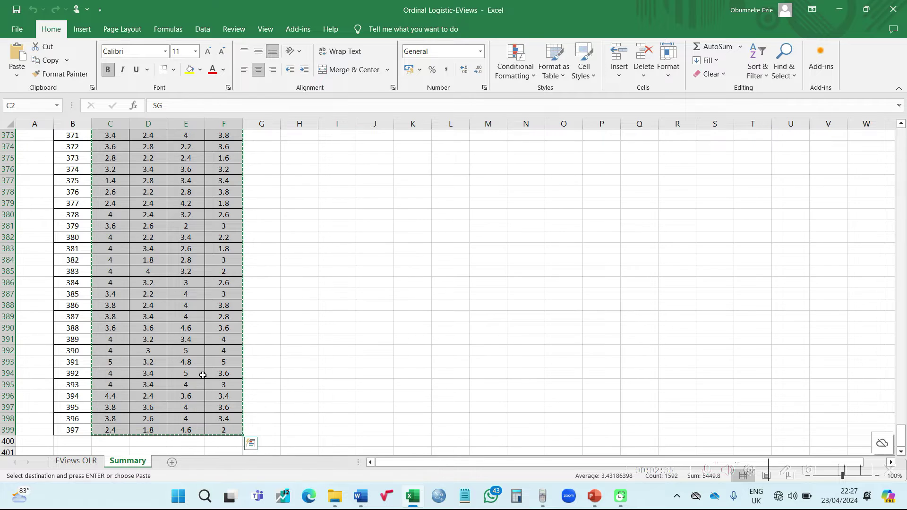
left_click(284, 497)
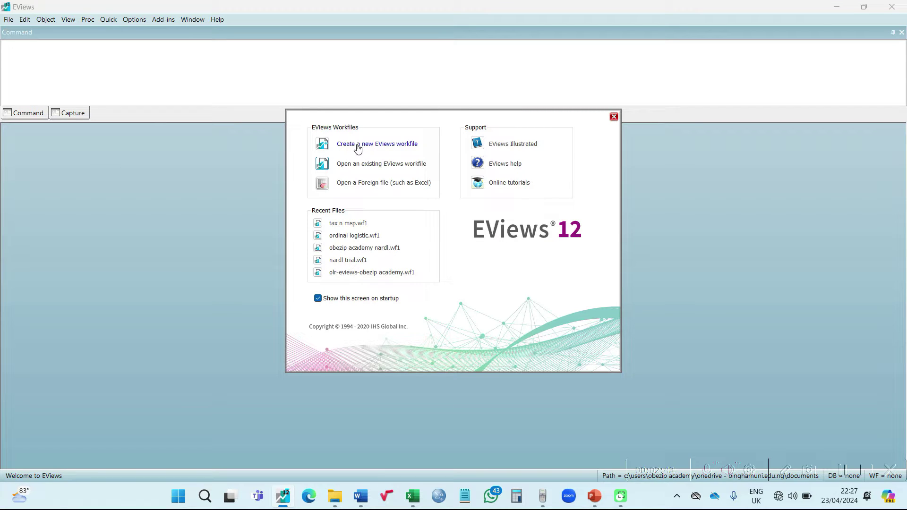
Create an unstructured/undated EViews workfile with 397 observations
left_click(376, 145)
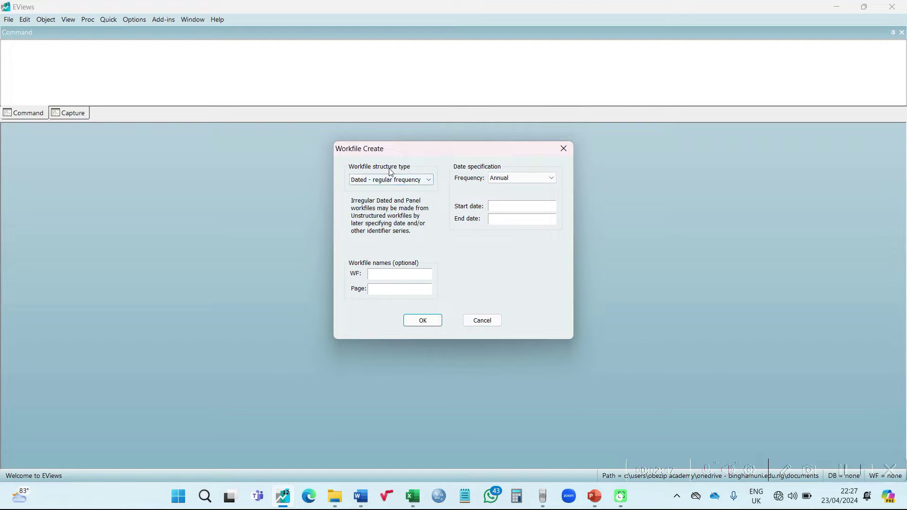
left_click(413, 180)
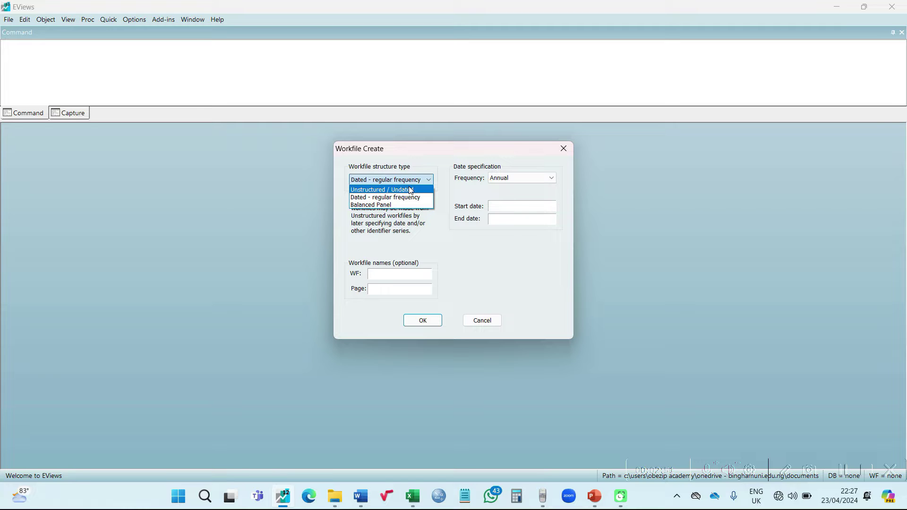
left_click(411, 190)
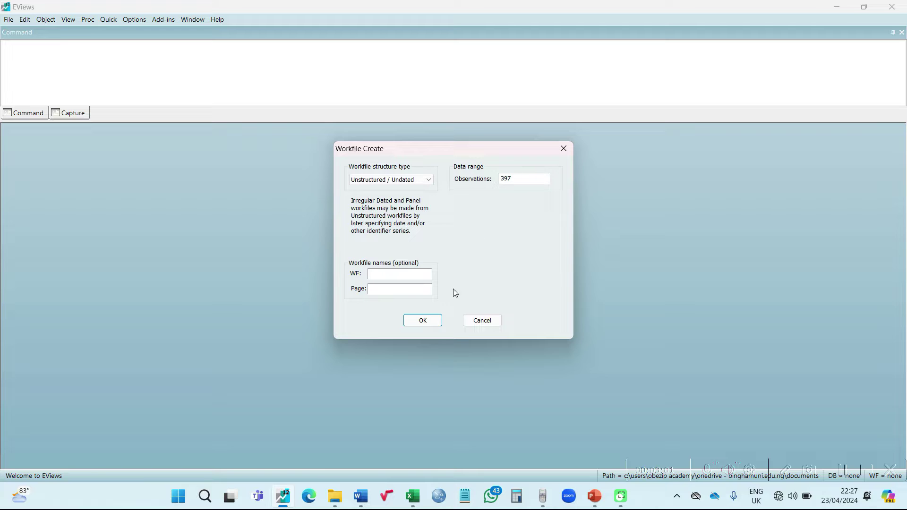
left_click(421, 321)
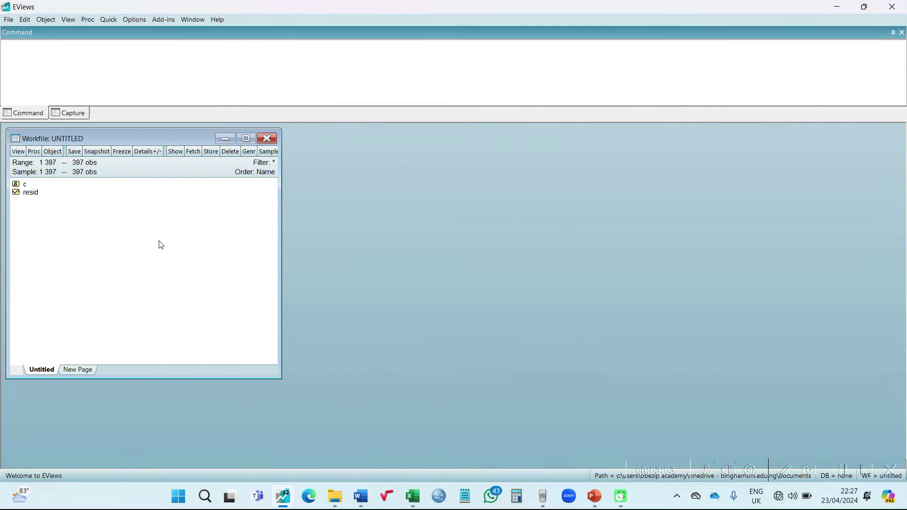
Paste the Excel data as unlinked series agr, inv, rt and sg, then open sg
right_click(105, 236)
left_click(166, 277)
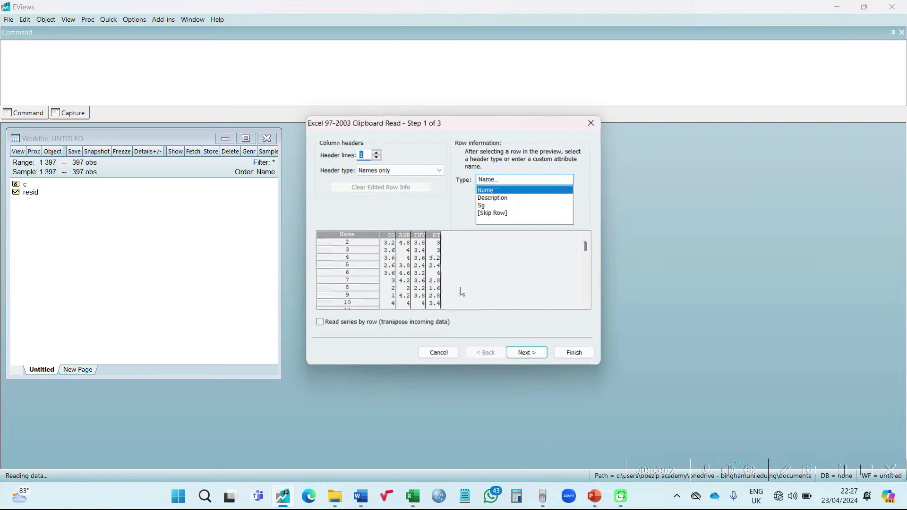
left_click(575, 353)
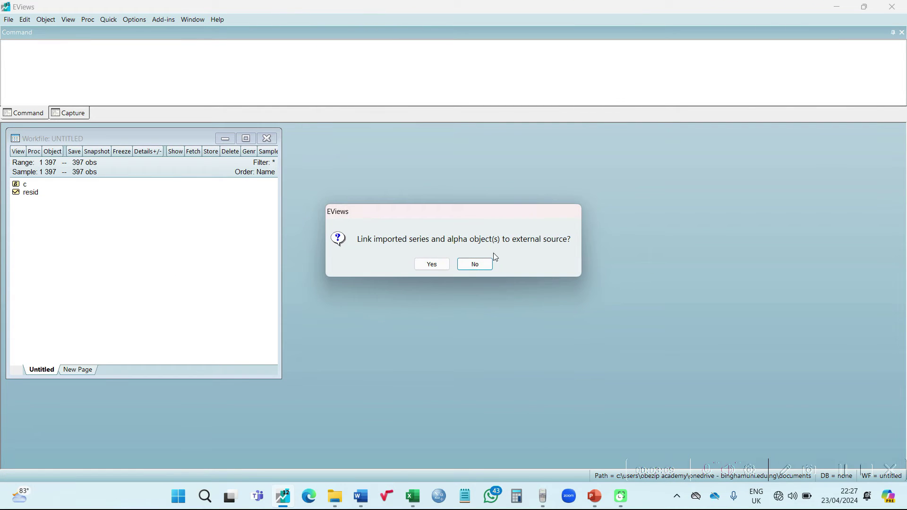
left_click(476, 264)
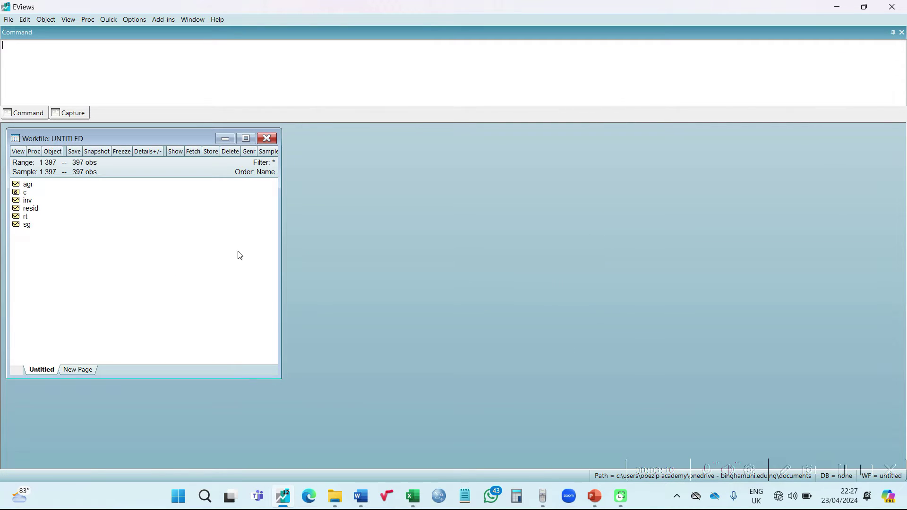
double_click(27, 226)
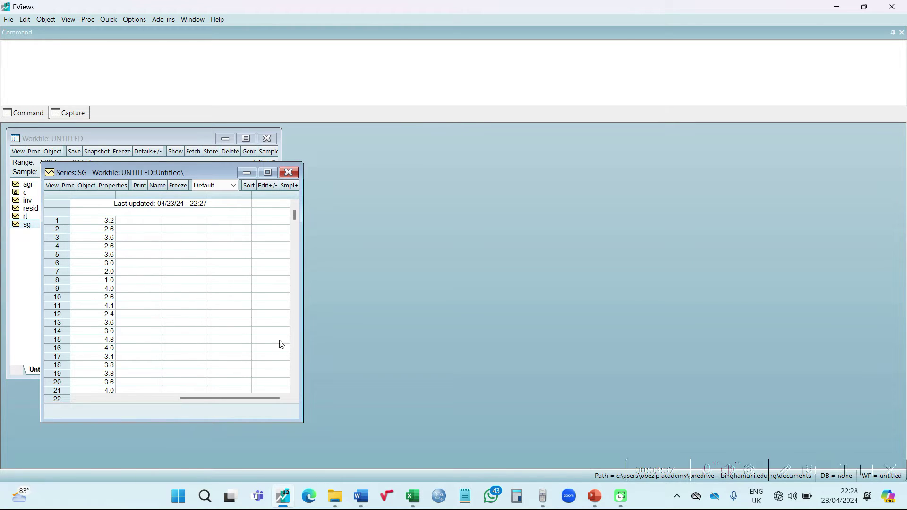
Round the SG values in column C to whole numbers with Decrease Decimal and copy them
left_click(413, 496)
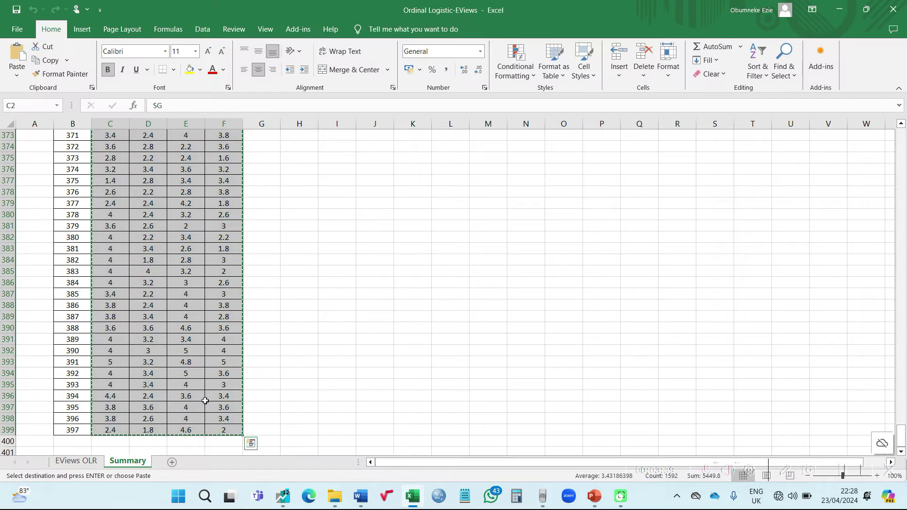
scroll(139, 335, "up", 18)
scroll(139, 335, "up", 20)
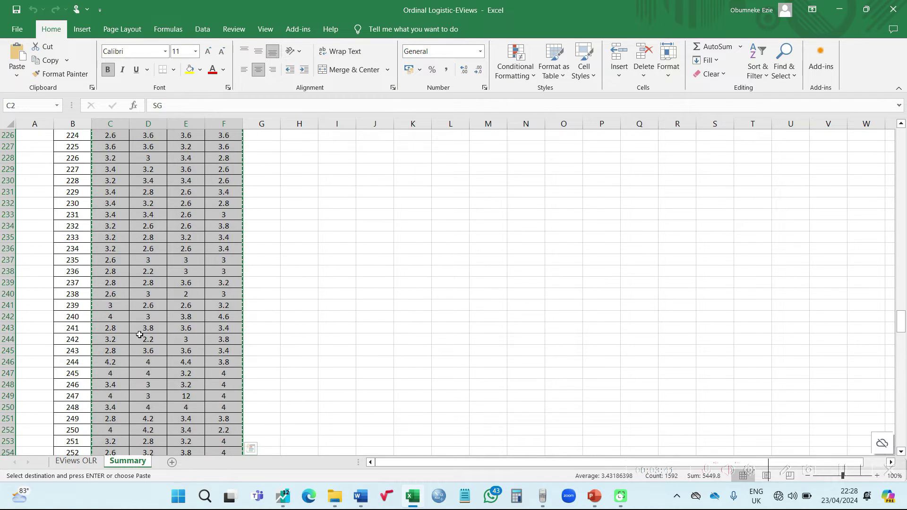
scroll(140, 334, "up", 20)
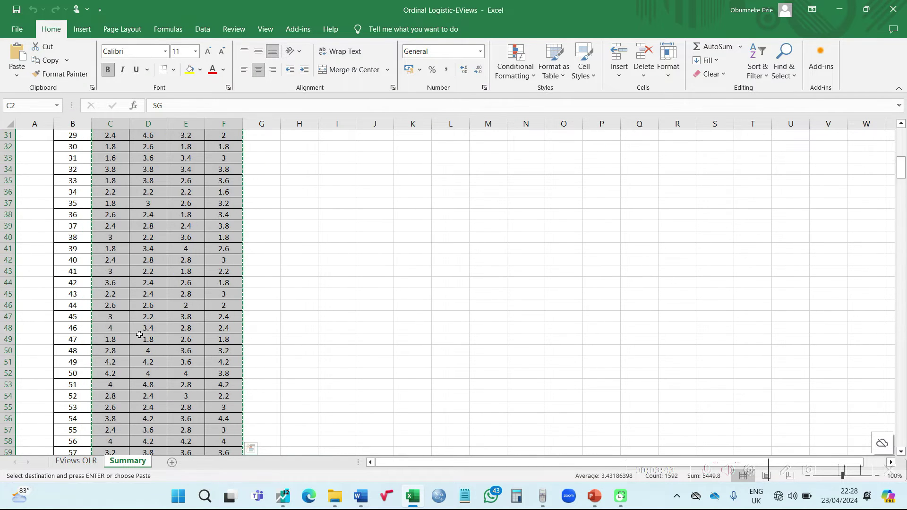
left_click(115, 160)
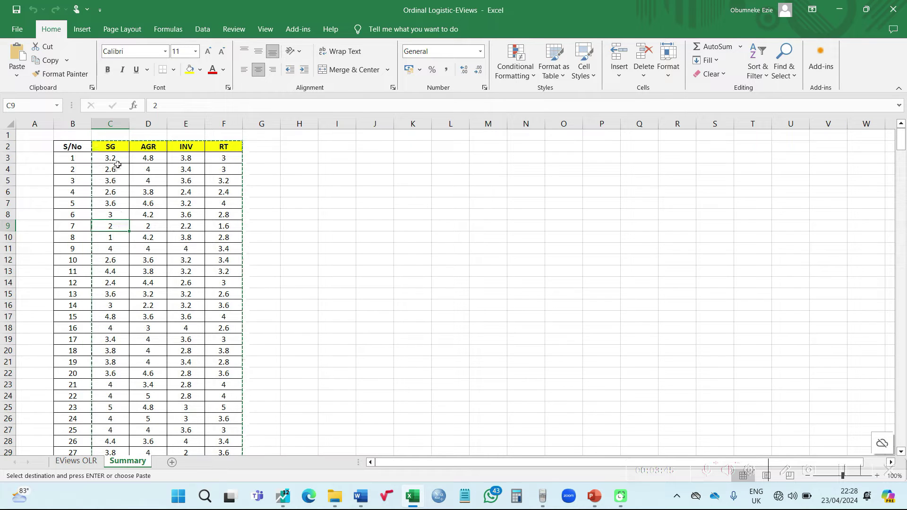
left_click_drag(115, 160, 113, 424)
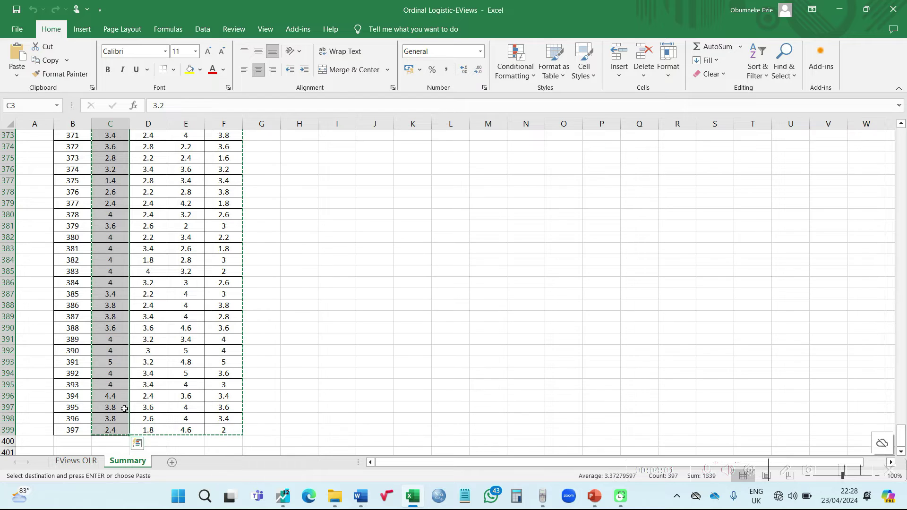
left_click(480, 76)
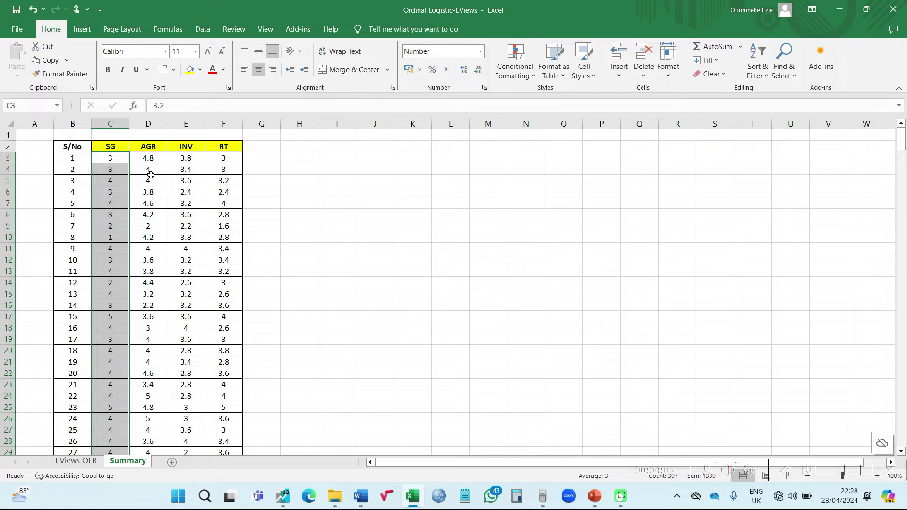
key("ctrl+c")
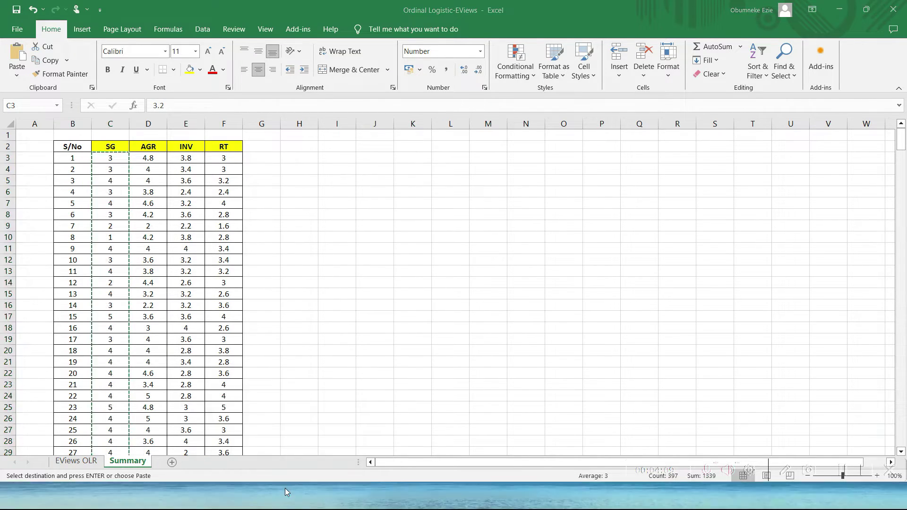
left_click(284, 493)
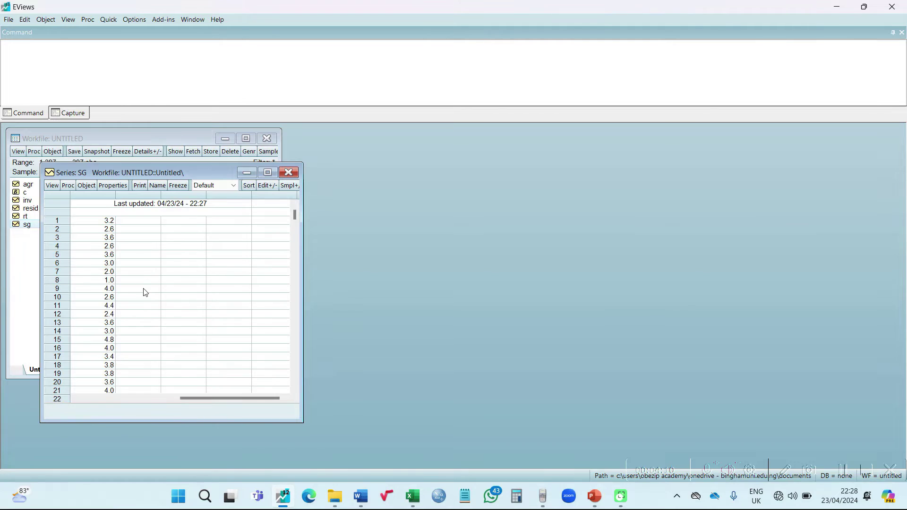
Paste the rounded whole numbers (3.0, 3.0, 4.0…) over the sg series and close its window
left_click(267, 186)
left_click(111, 233)
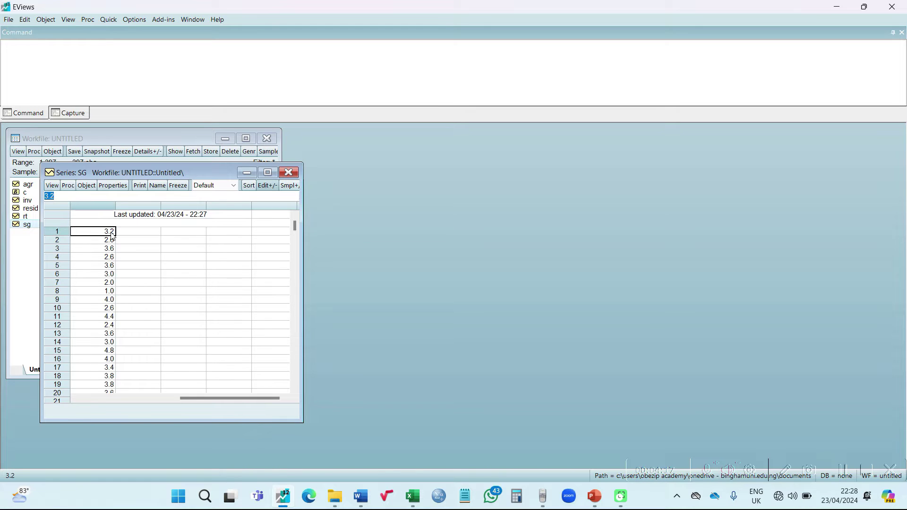
key("ctrl+v")
scroll(107, 259, "down", 1)
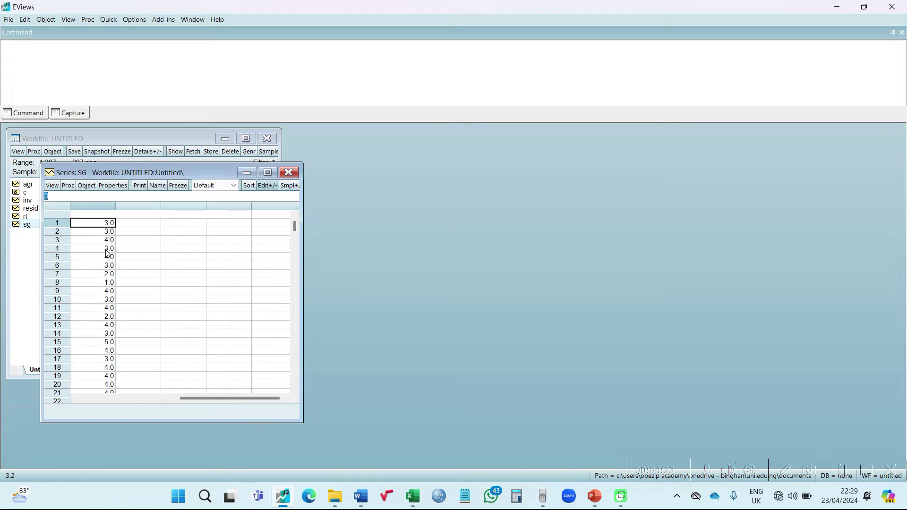
scroll(107, 272, "down", 3)
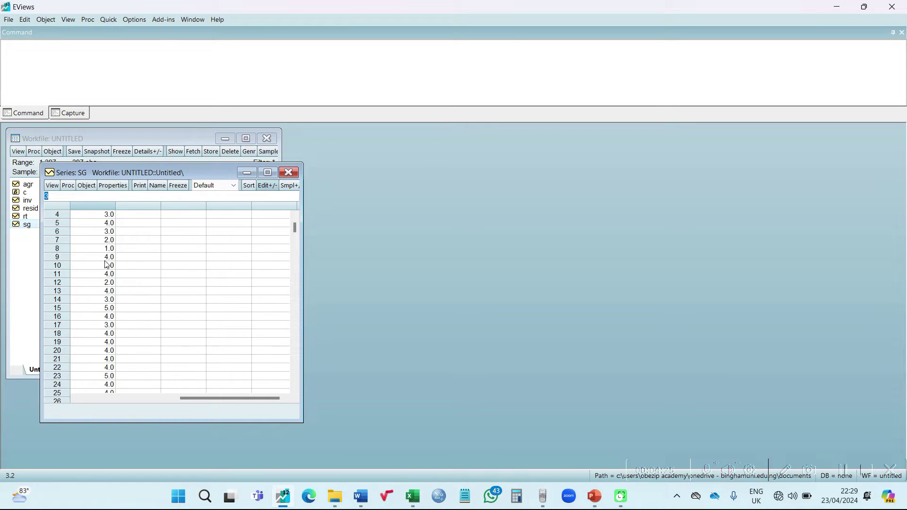
scroll(106, 270, "up", 3)
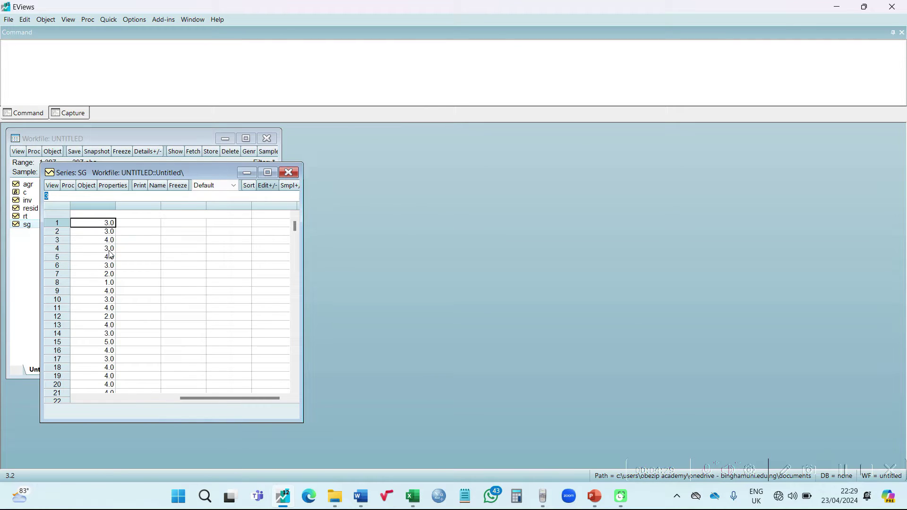
left_click(289, 173)
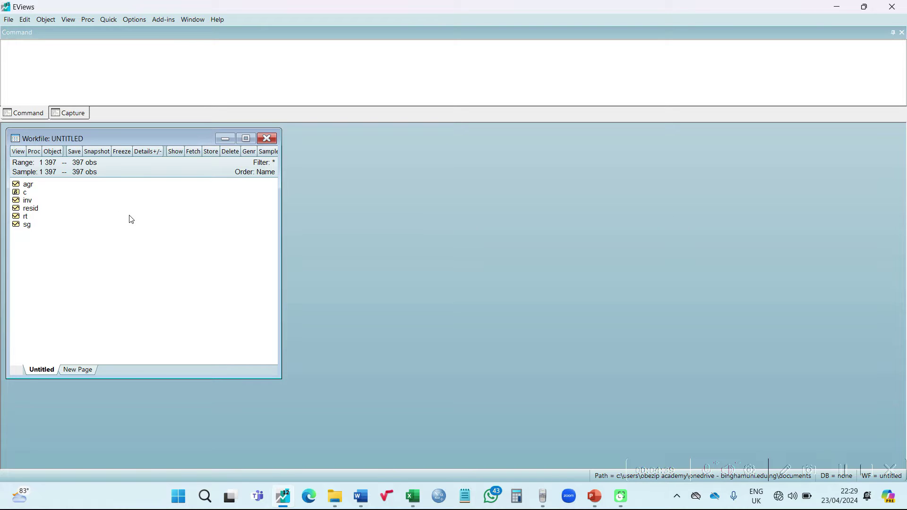
Estimate 'sg c agr inv rt' as an ordered-choice model with logistic errors
left_click(112, 22)
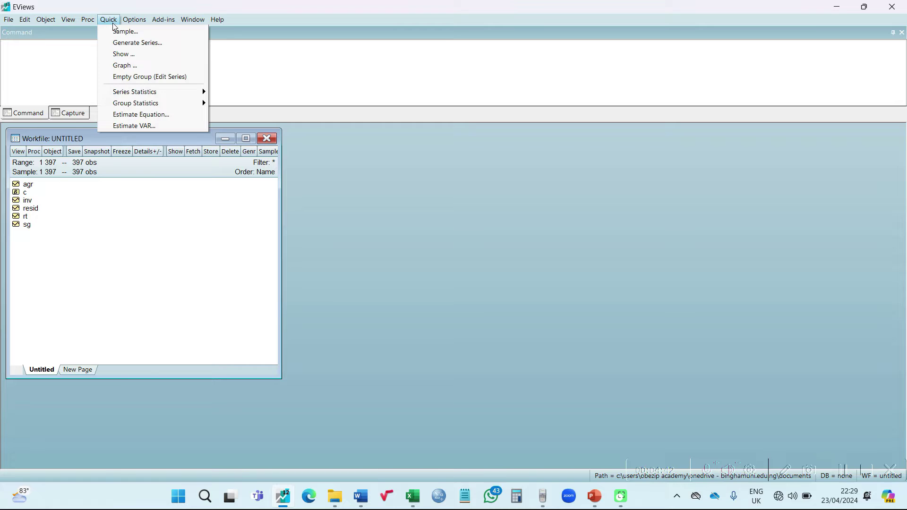
left_click(156, 115)
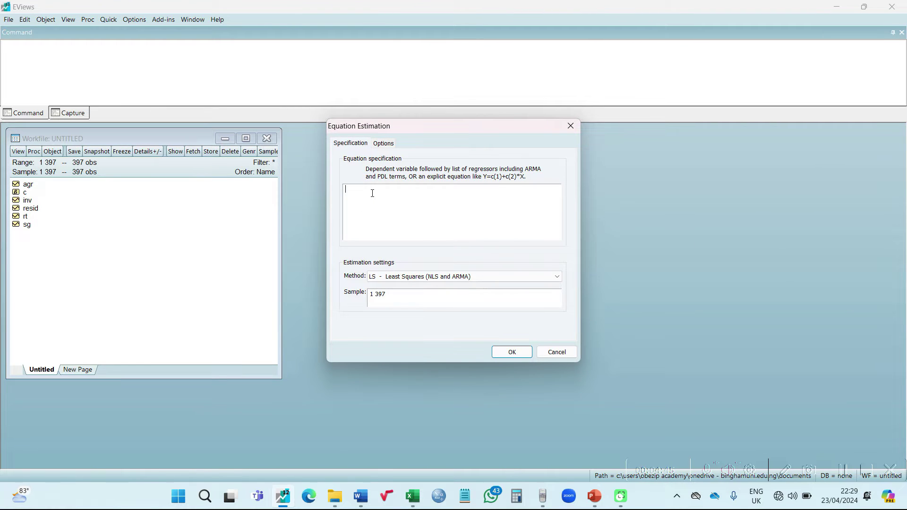
type("sg c agr inv rt")
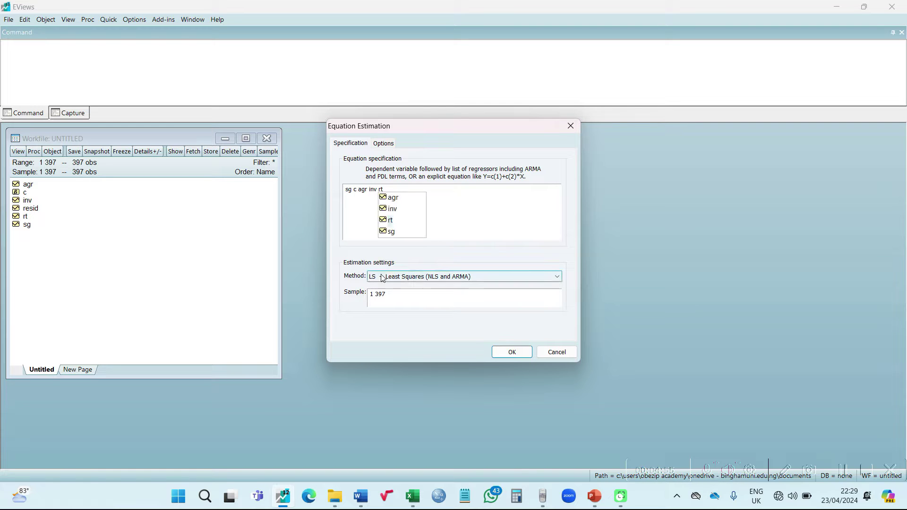
left_click(429, 277)
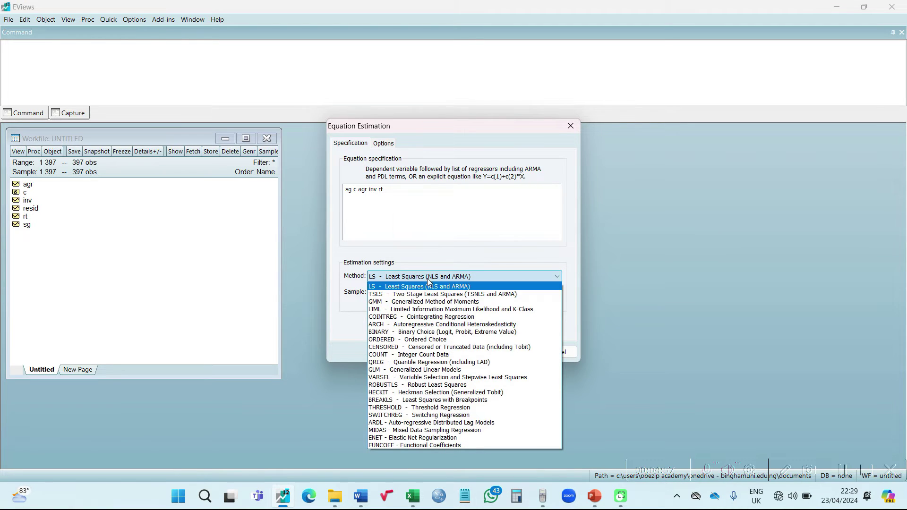
left_click(420, 338)
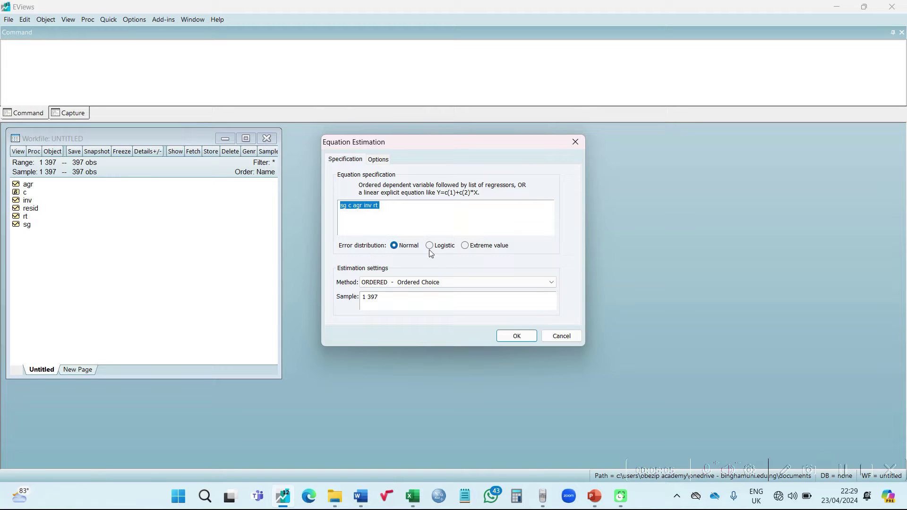
left_click(430, 246)
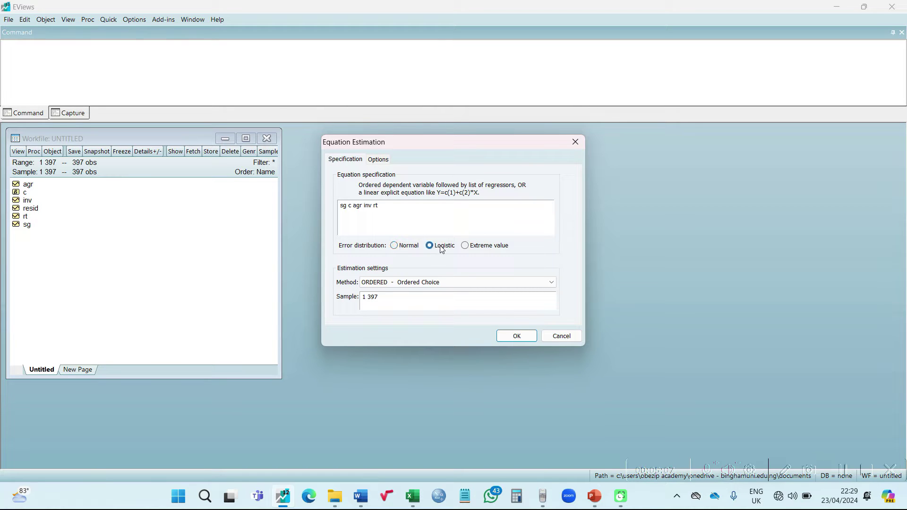
left_click(512, 336)
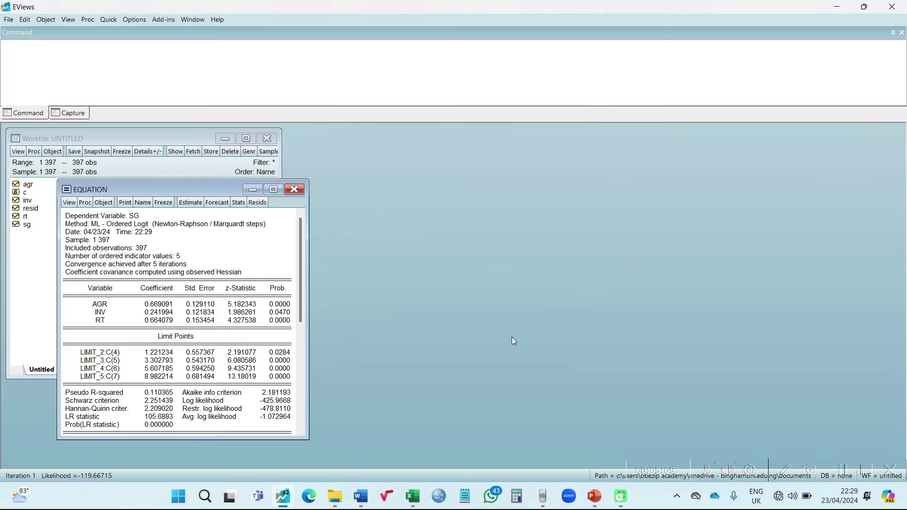
scroll(153, 289, "down", 1)
scroll(153, 291, "up", 1)
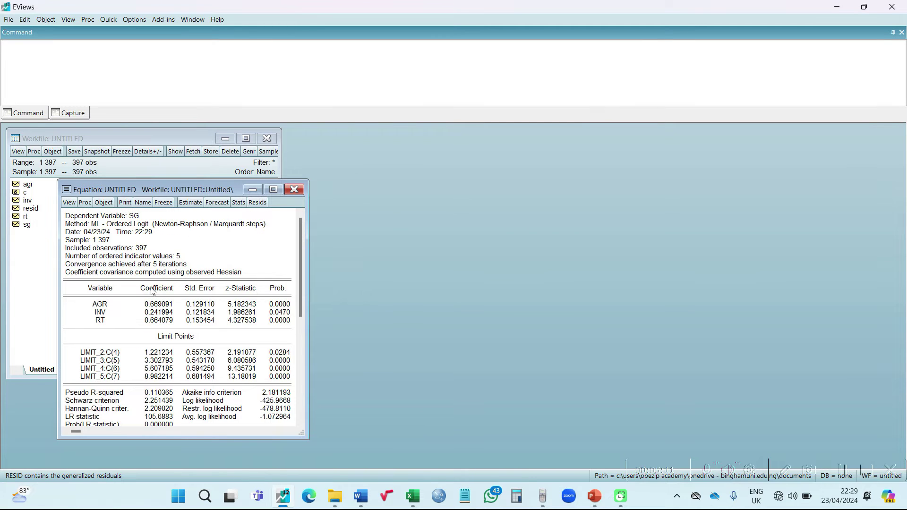
scroll(152, 292, "down", 1)
scroll(152, 292, "up", 1)
scroll(152, 291, "down", 1)
scroll(152, 291, "up", 1)
scroll(151, 268, "down", 1)
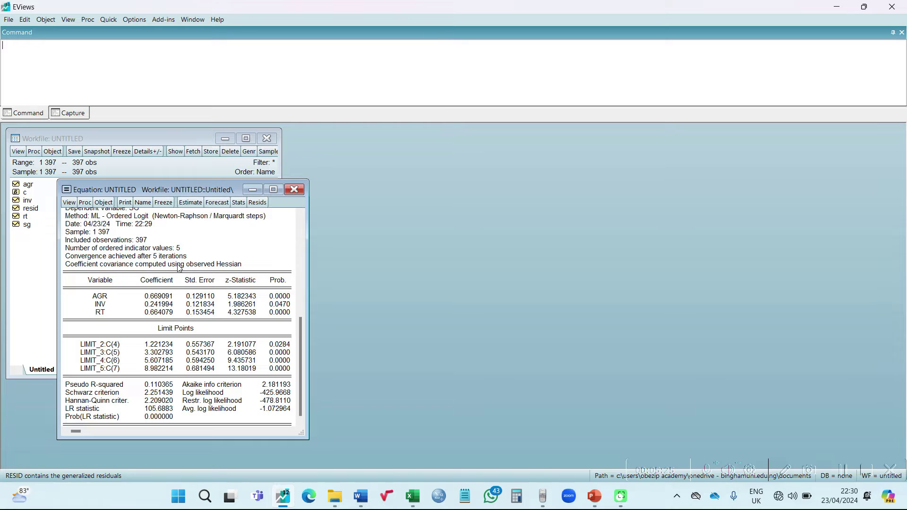
scroll(178, 266, "up", 1)
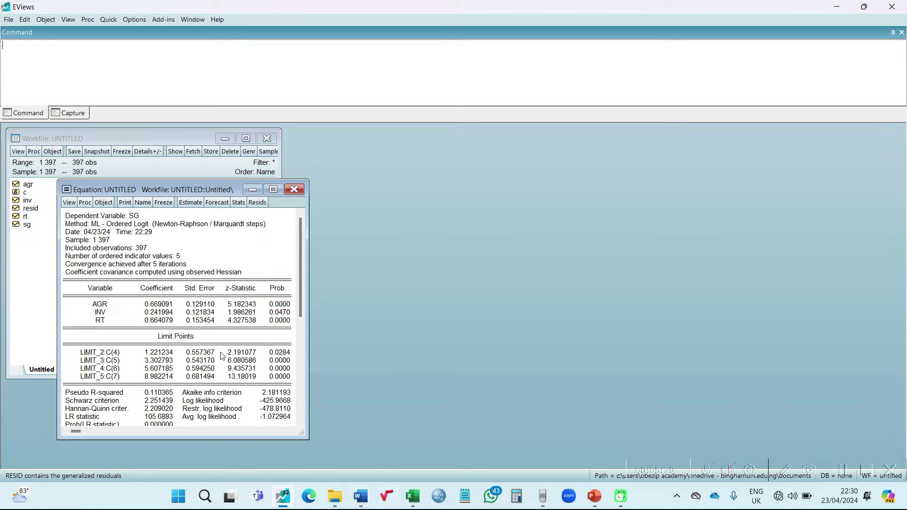
left_click(367, 502)
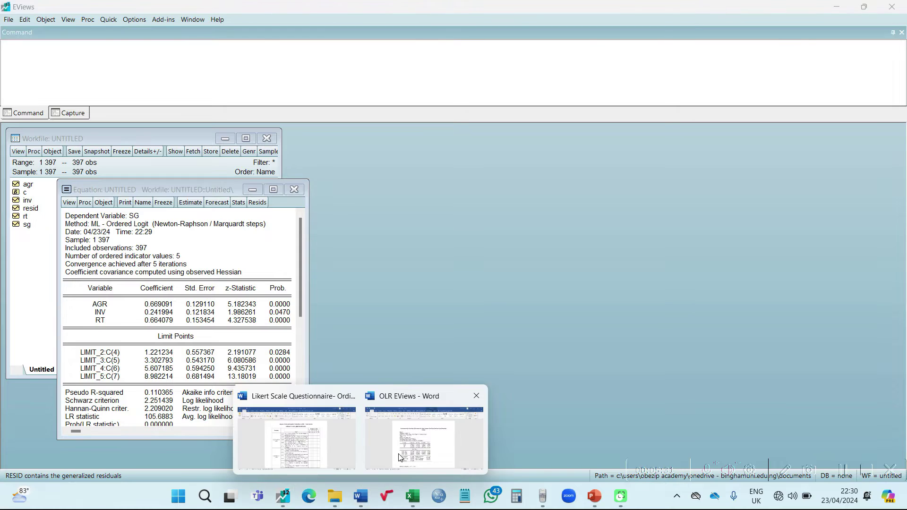
Review Table 1 and the odds ratios 1.9525, 1.2738 and 1.9427 in the 'OLR EViews' report, then bring up the calculator
left_click(402, 456)
scroll(357, 269, "down", 1)
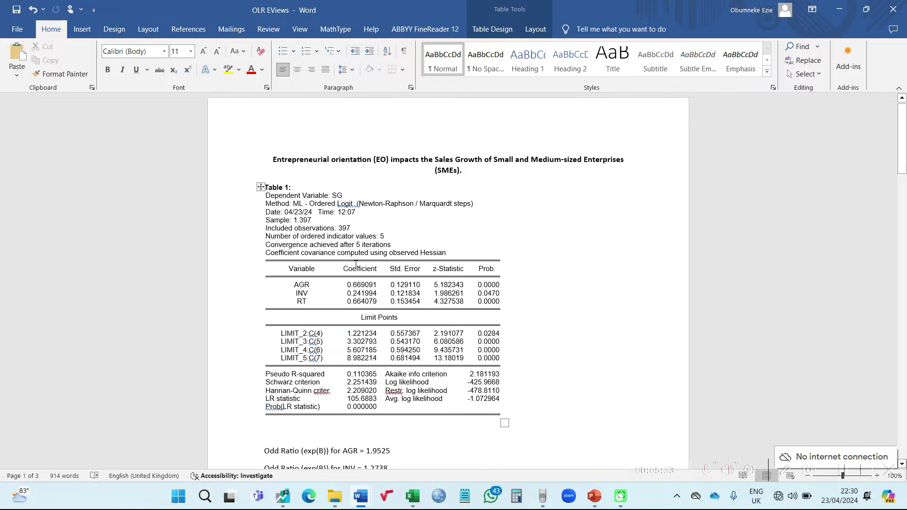
scroll(370, 197, "down", 3)
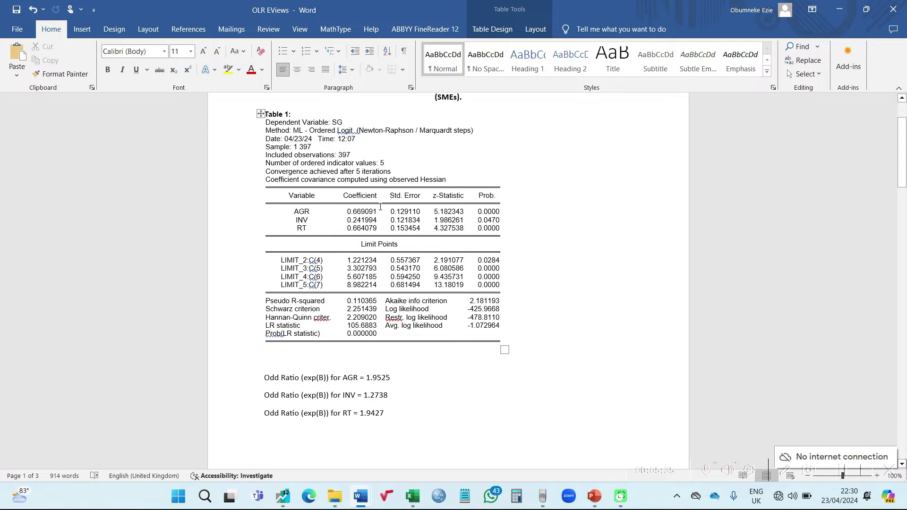
scroll(383, 214, "up", 5)
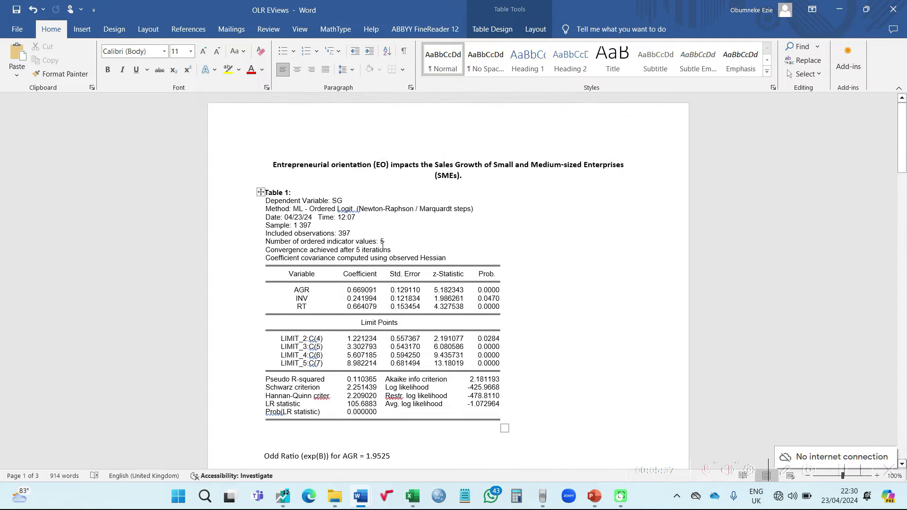
scroll(371, 226, "down", 3)
scroll(321, 380, "down", 1)
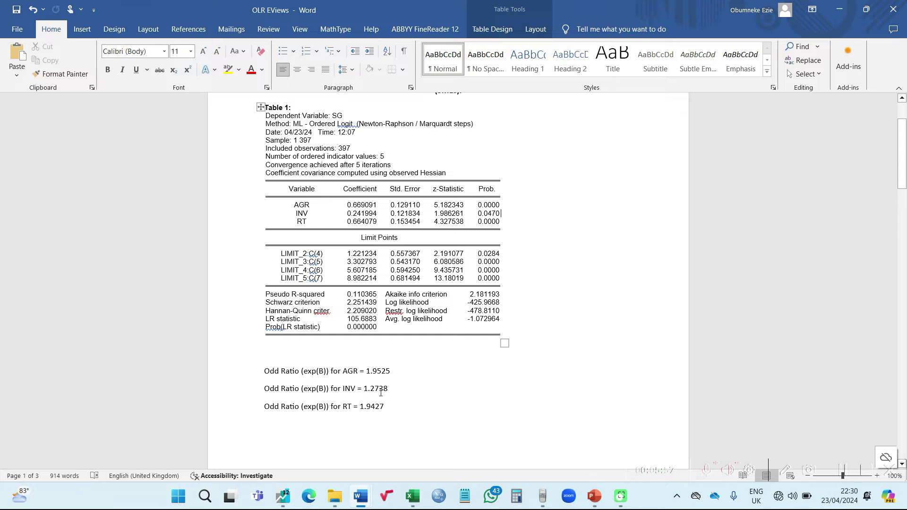
left_click(543, 496)
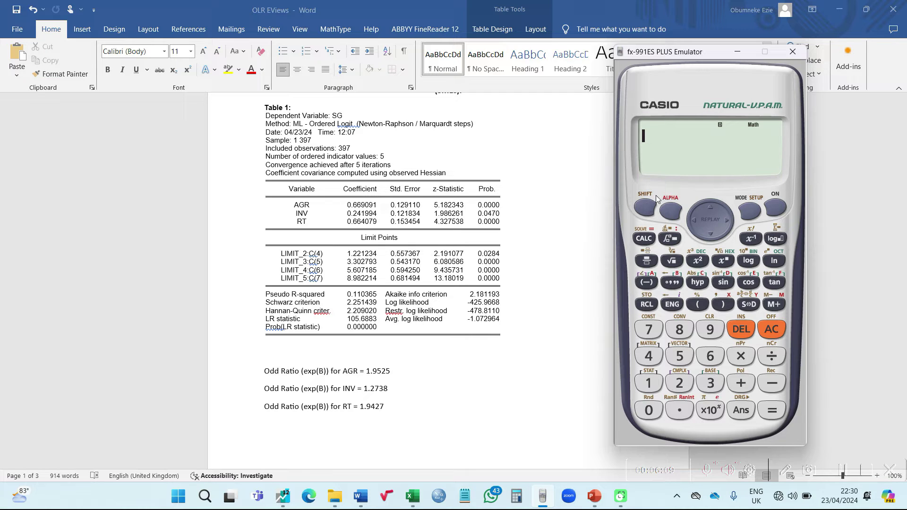
Evaluate e^(0.669091) = 1.952461726 on the emulator to confirm the AGR odds ratio
left_click(647, 211)
left_click(774, 263)
type("(")
left_click(661, 410)
left_click(676, 411)
left_click(704, 361)
left_click(704, 361)
left_click(714, 333)
left_click(650, 411)
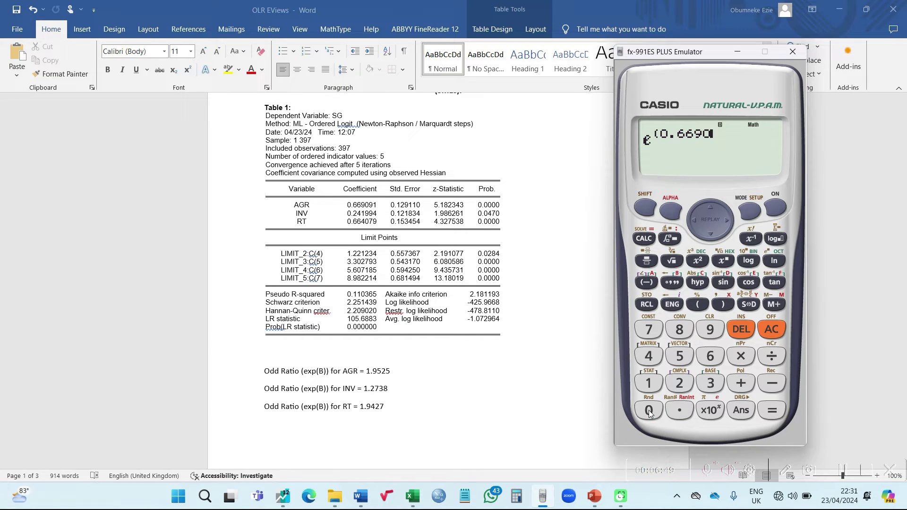
left_click(703, 333)
left_click(654, 384)
left_click(721, 306)
left_click(772, 411)
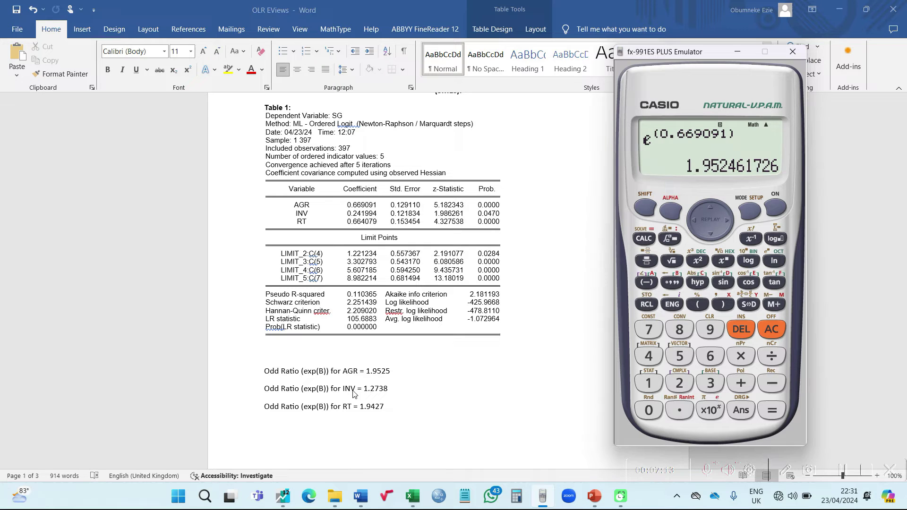
Edit the exponent to compute the INV odds ratio e^(0.241994) = 1.27378655
left_click(693, 220)
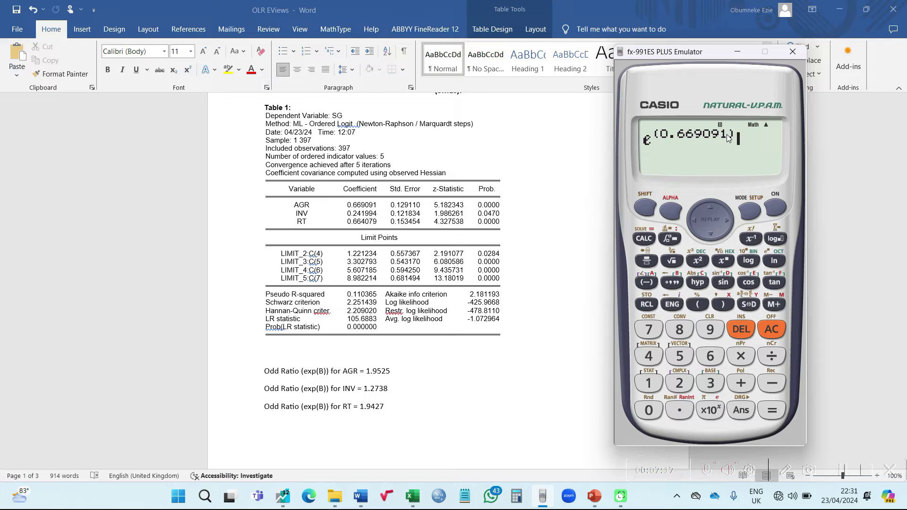
left_click(693, 220)
key("BackSpace")
key("BackSpace")
key("BackSpace")
key("BackSpace")
key("BackSpace")
key("BackSpace")
type("241994")
left_click(765, 413)
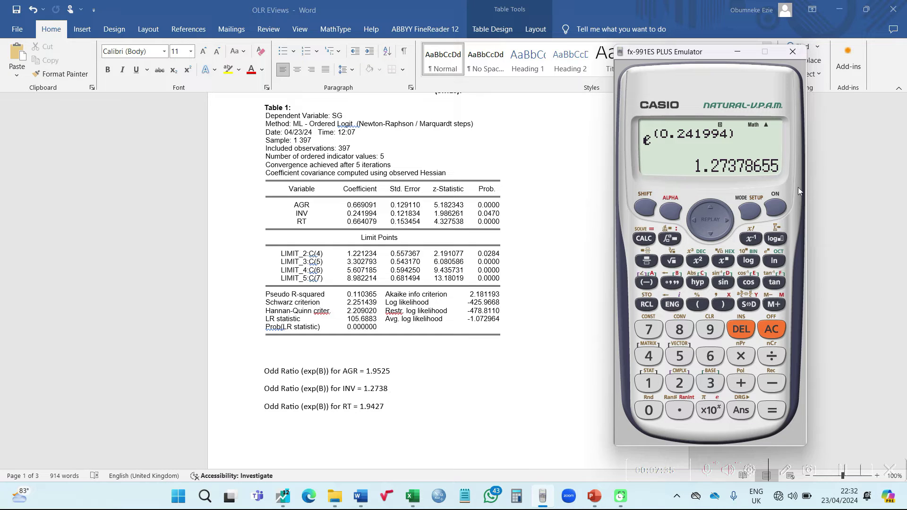
Change the exponent to compute the RT odds ratio e^(0.664079) = 1.94270047
left_click(695, 219)
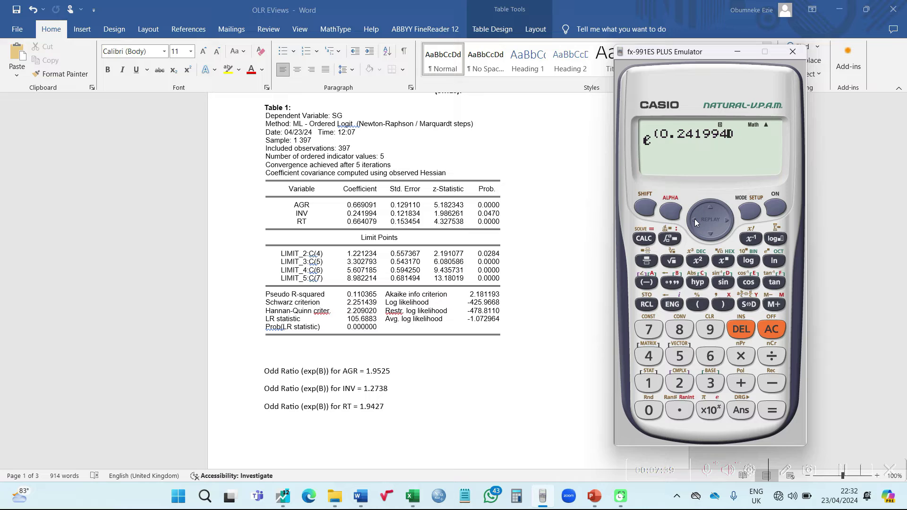
key("BackSpace")
key("BackSpace")
key("BackSpace")
key("BackSpace")
key("BackSpace")
key("BackSpace")
type("664079)")
left_click(773, 413)
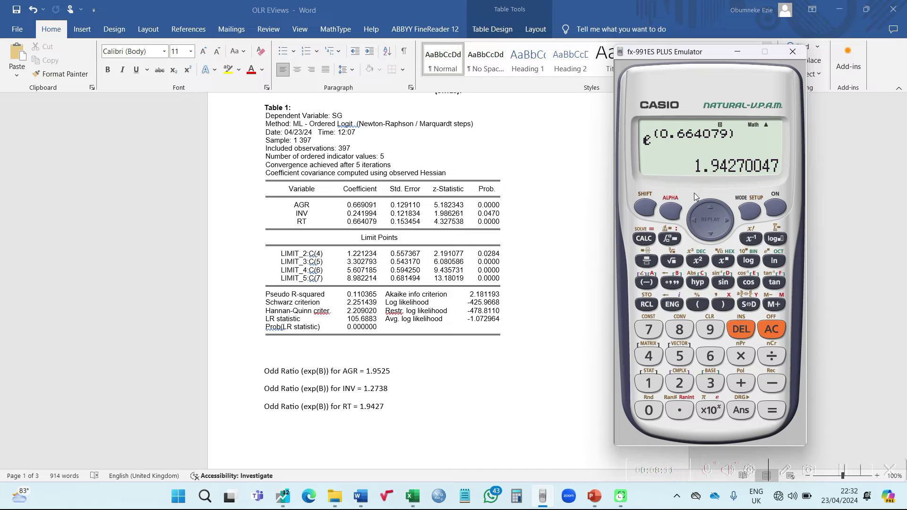
left_click(476, 226)
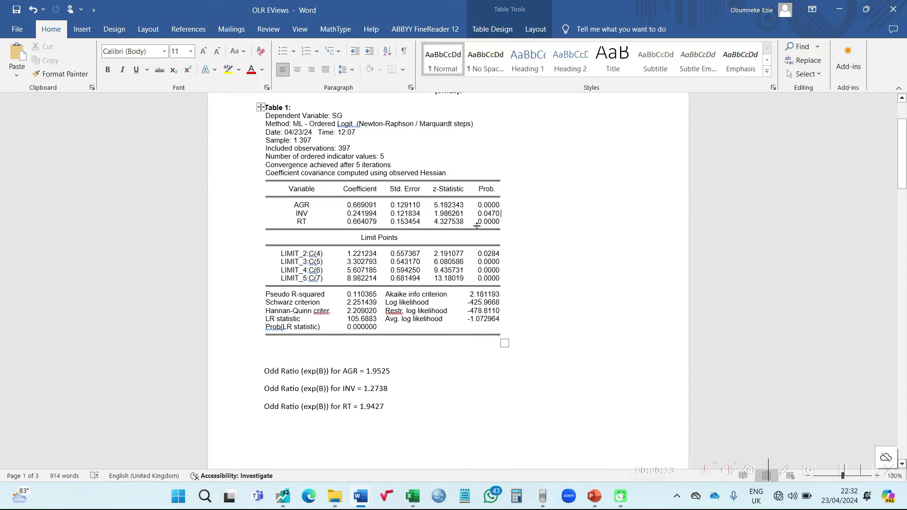
scroll(477, 225, "down", 15)
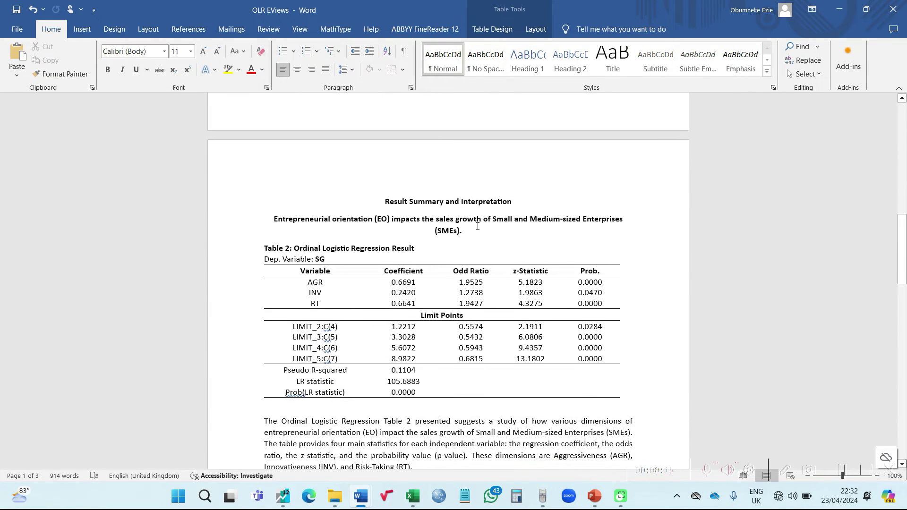
scroll(477, 227, "down", 3)
scroll(424, 248, "up", 2)
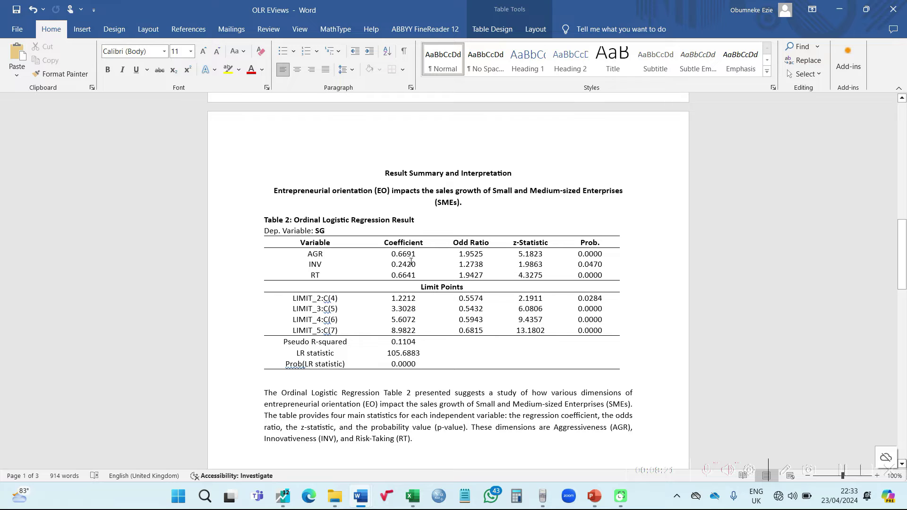
scroll(478, 220, "down", 1)
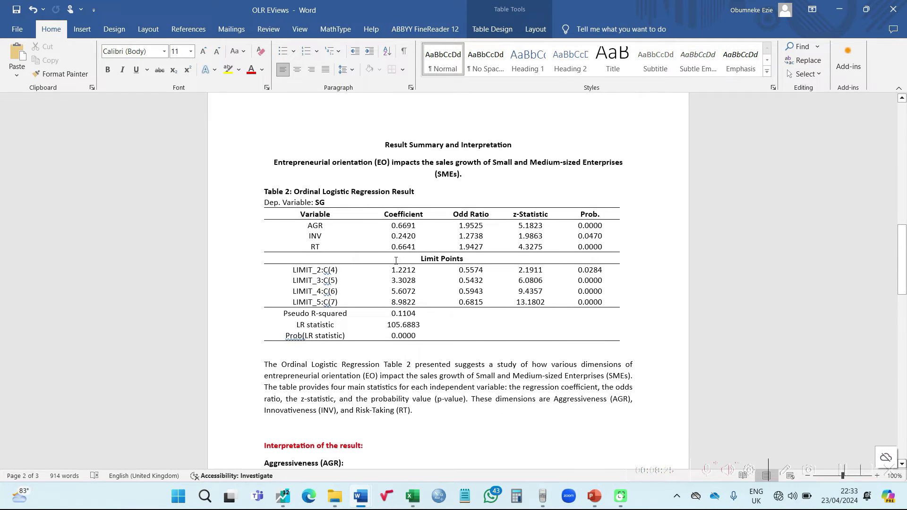
scroll(359, 251, "down", 2)
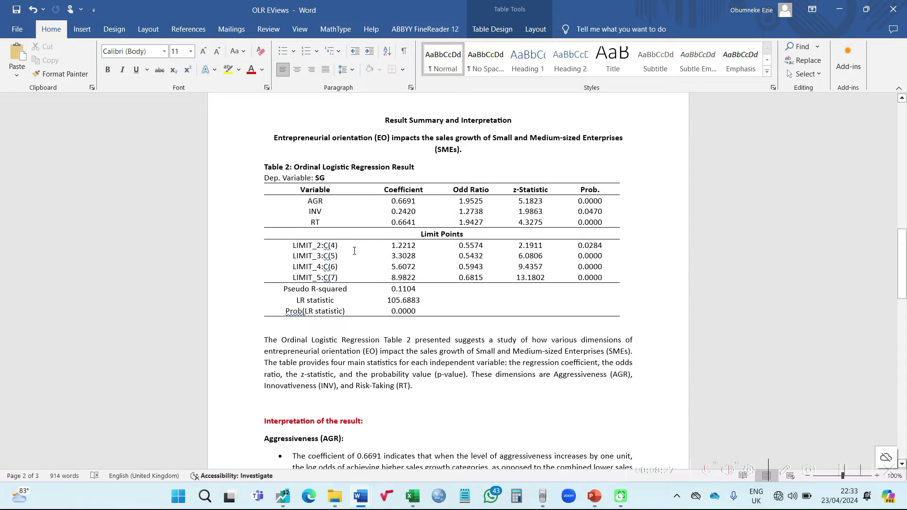
scroll(407, 217, "down", 6)
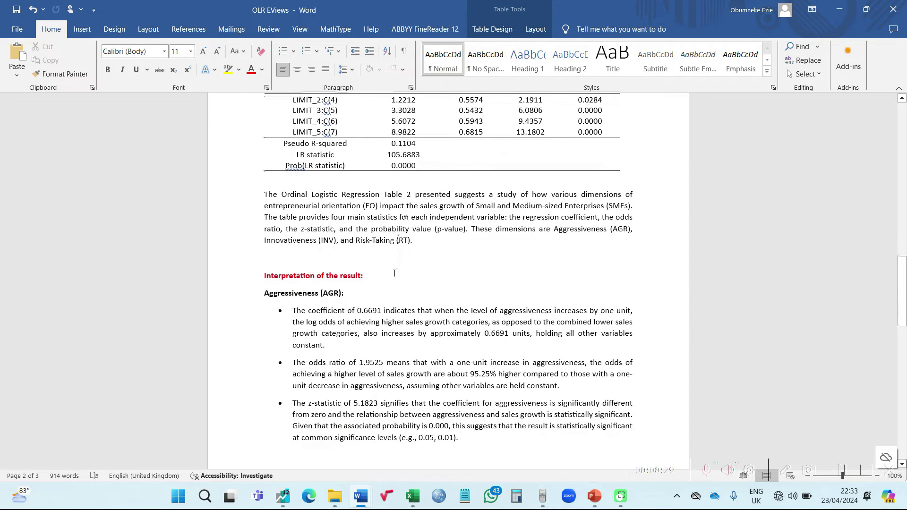
scroll(337, 259, "up", 4)
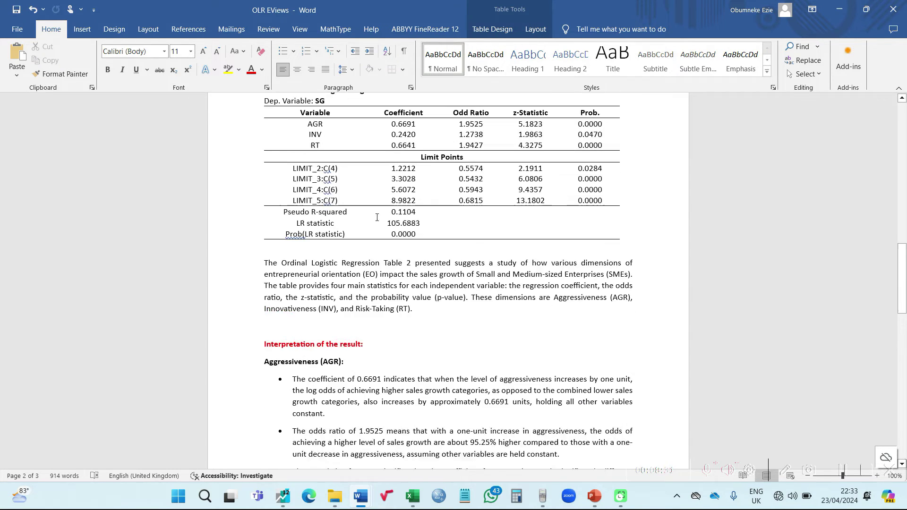
scroll(353, 321, "down", 1)
scroll(353, 321, "down", 2)
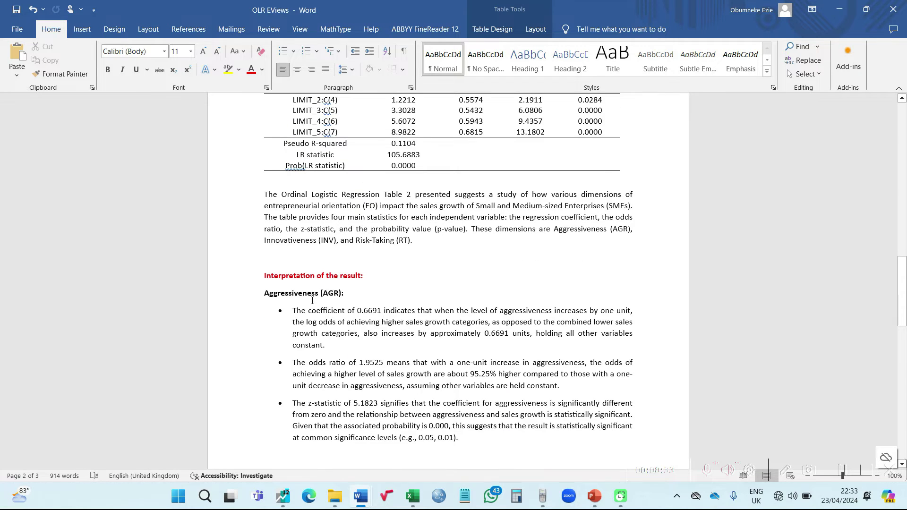
scroll(323, 301, "down", 1)
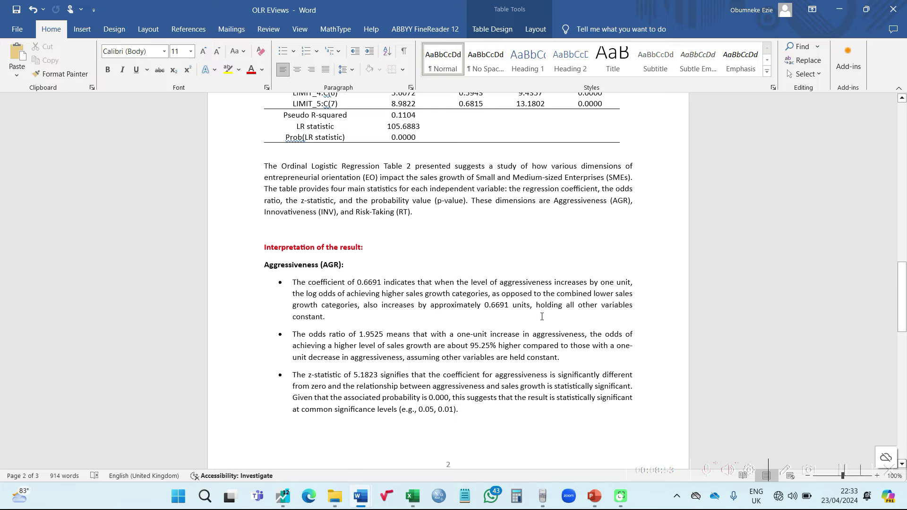
scroll(542, 316, "up", 6)
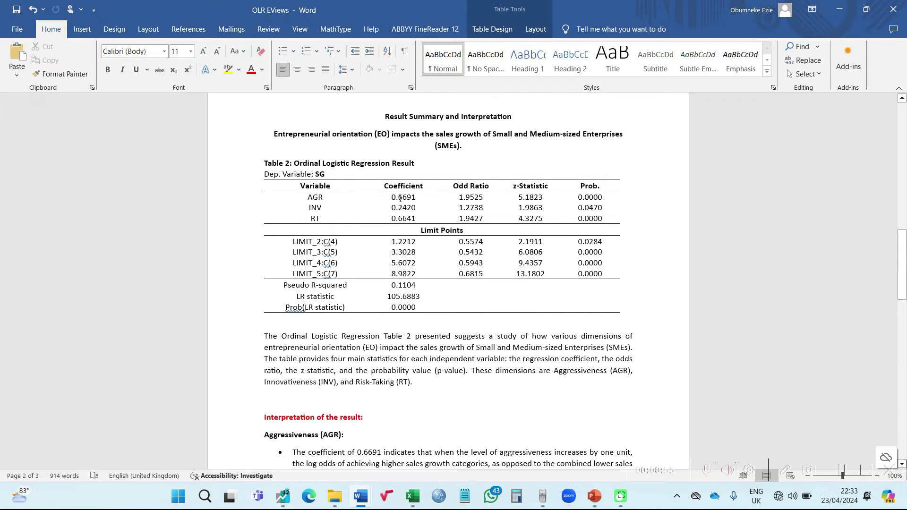
scroll(409, 217, "up", 14)
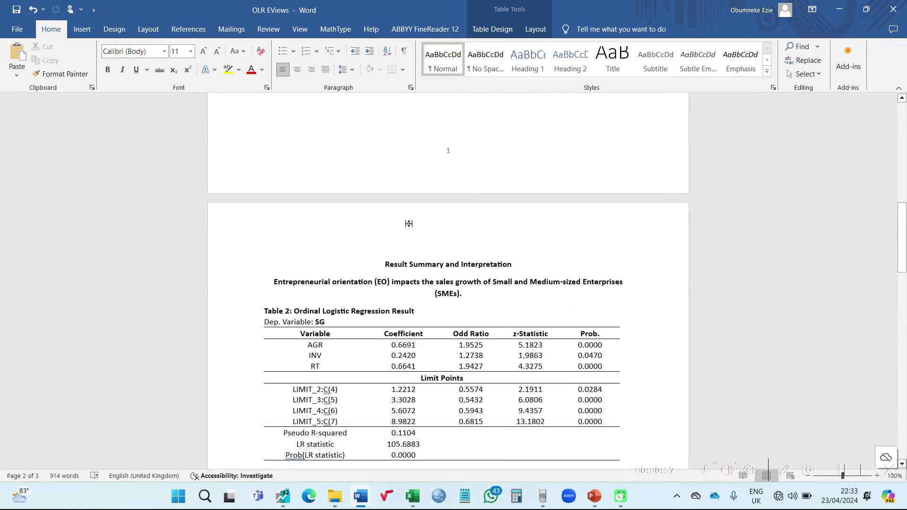
scroll(410, 224, "up", 7)
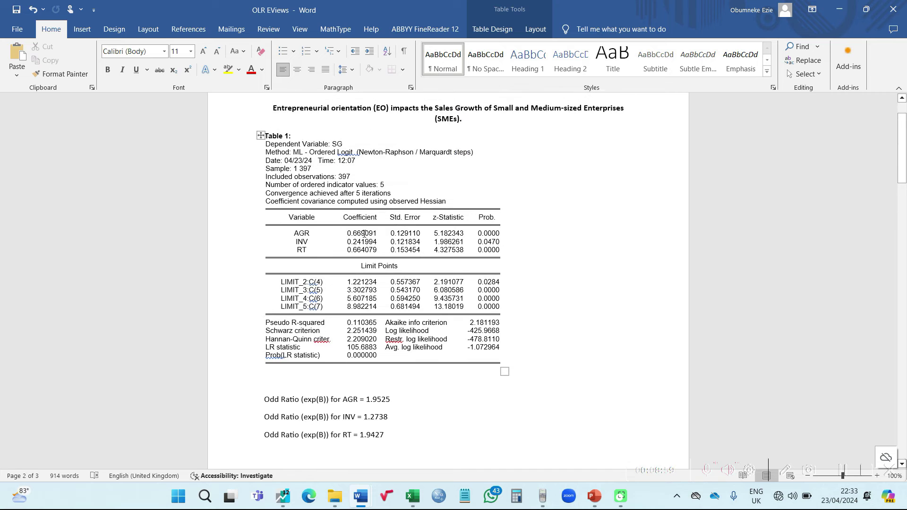
scroll(360, 236, "down", 12)
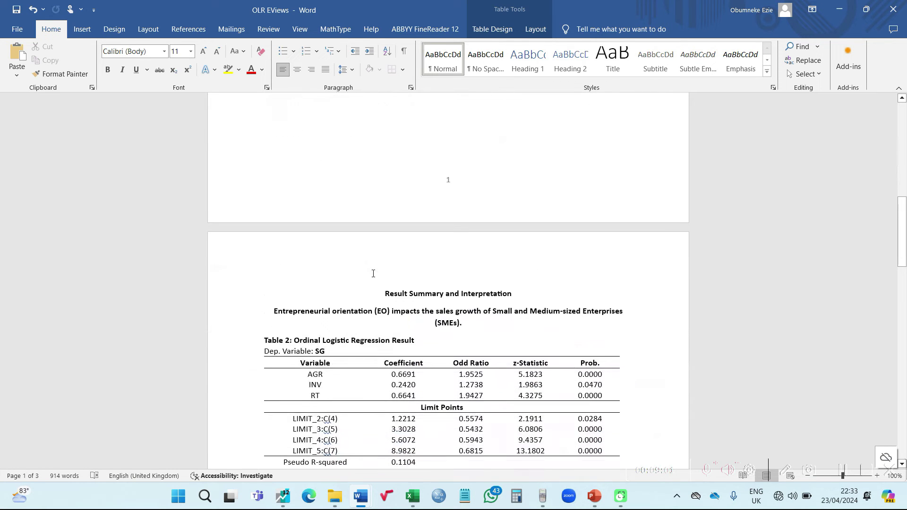
scroll(403, 375, "down", 16)
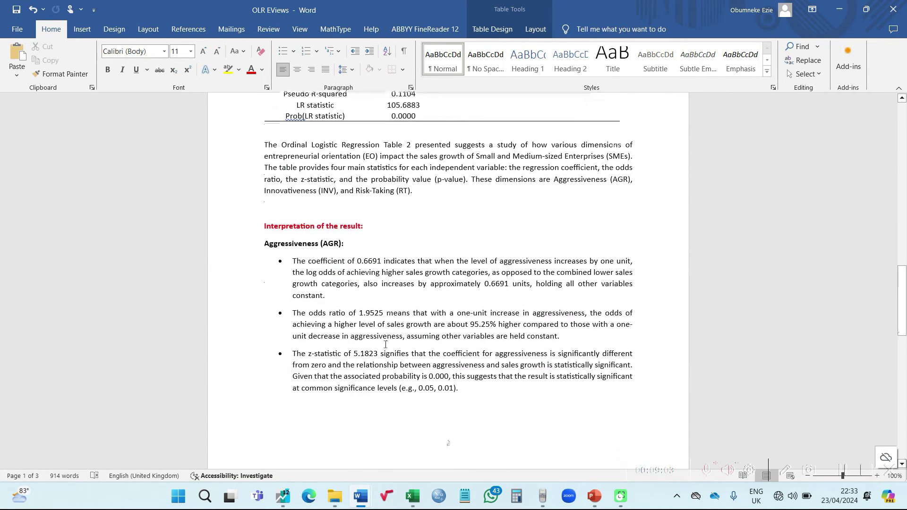
scroll(320, 198, "up", 1)
scroll(320, 198, "up", 1)
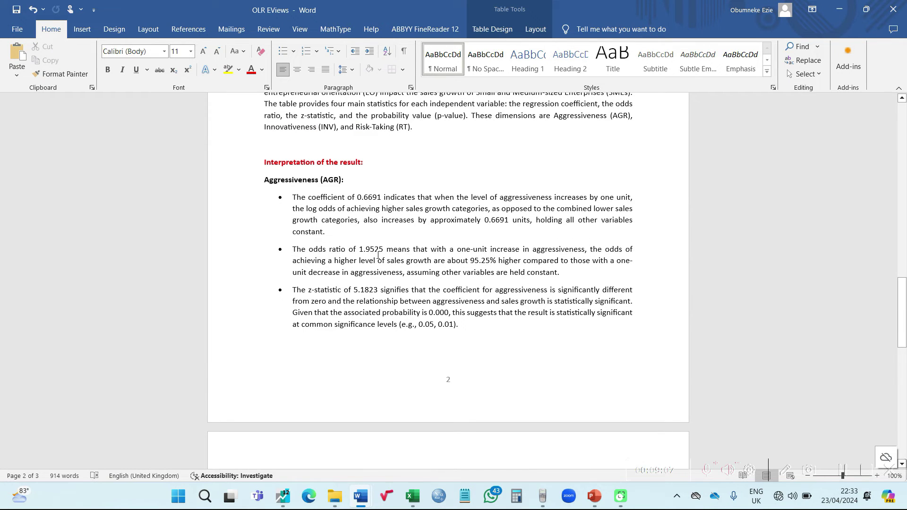
scroll(378, 255, "up", 7)
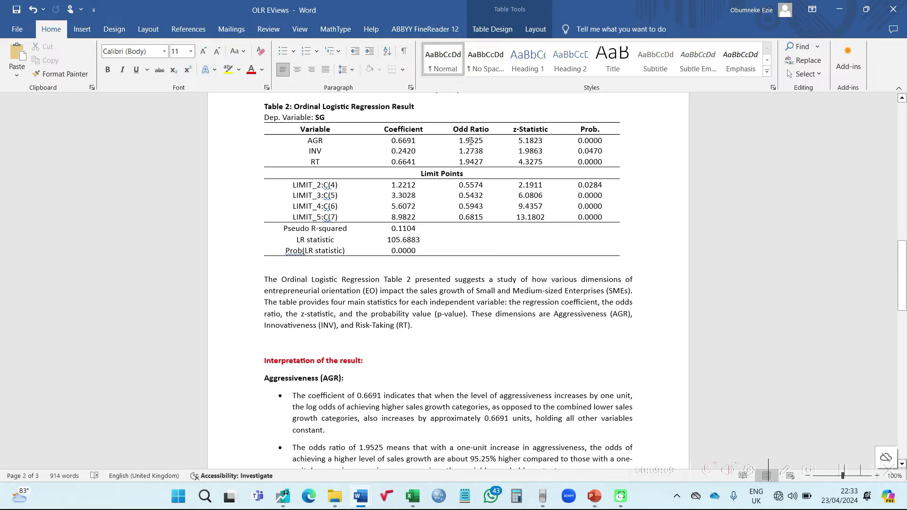
scroll(399, 250, "down", 1)
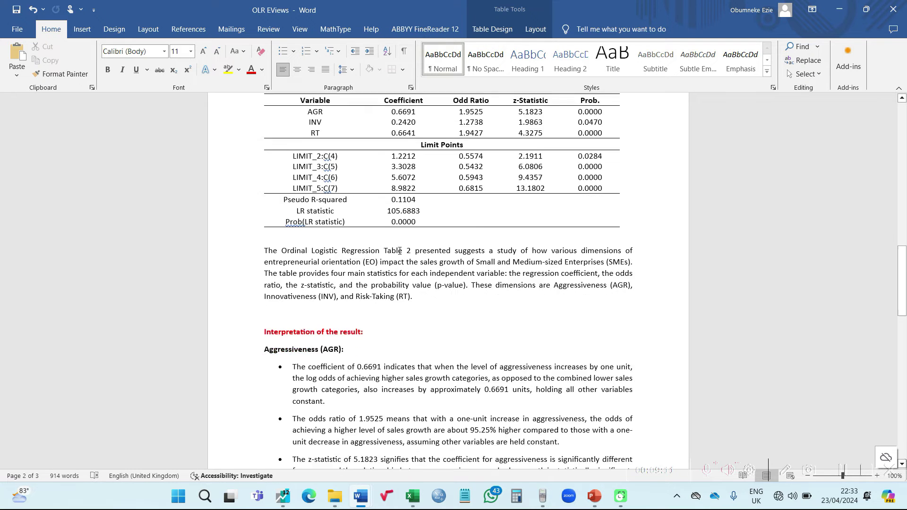
scroll(400, 251, "down", 6)
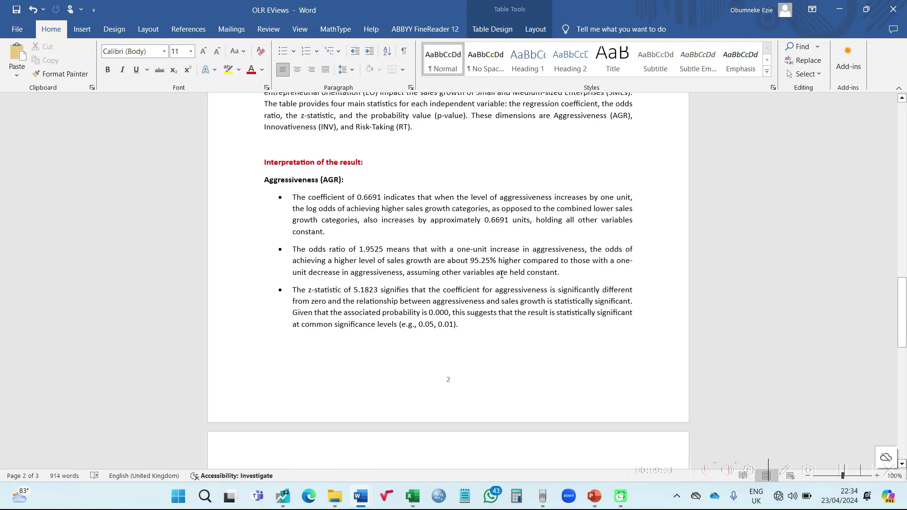
scroll(501, 274, "up", 8)
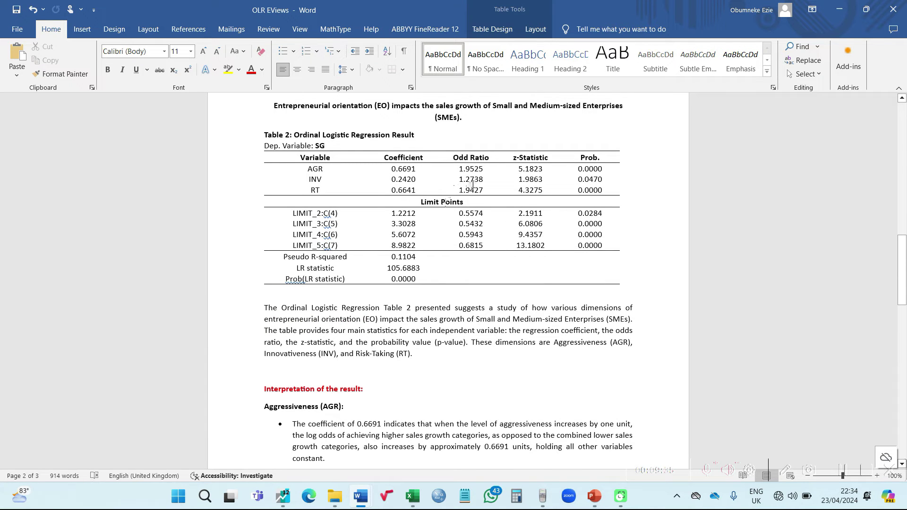
scroll(490, 177, "down", 8)
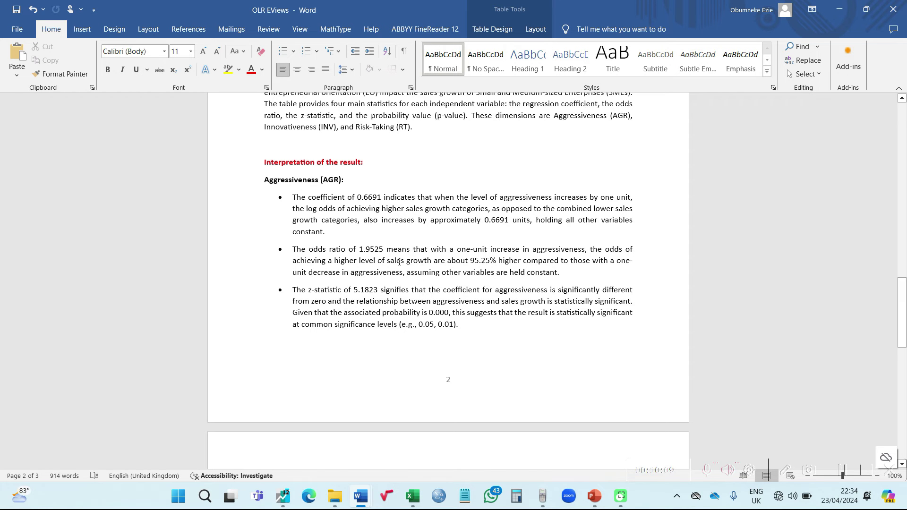
scroll(399, 261, "down", 8)
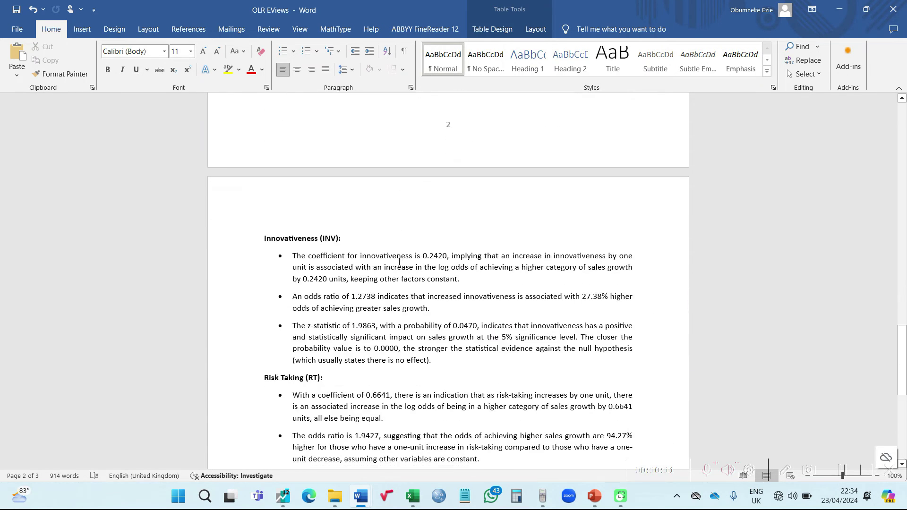
scroll(400, 262, "down", 3)
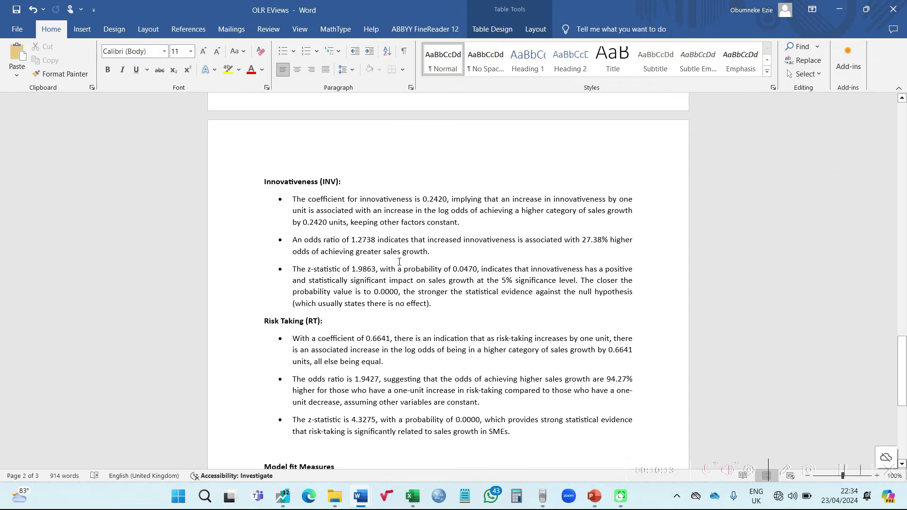
scroll(400, 261, "down", 2)
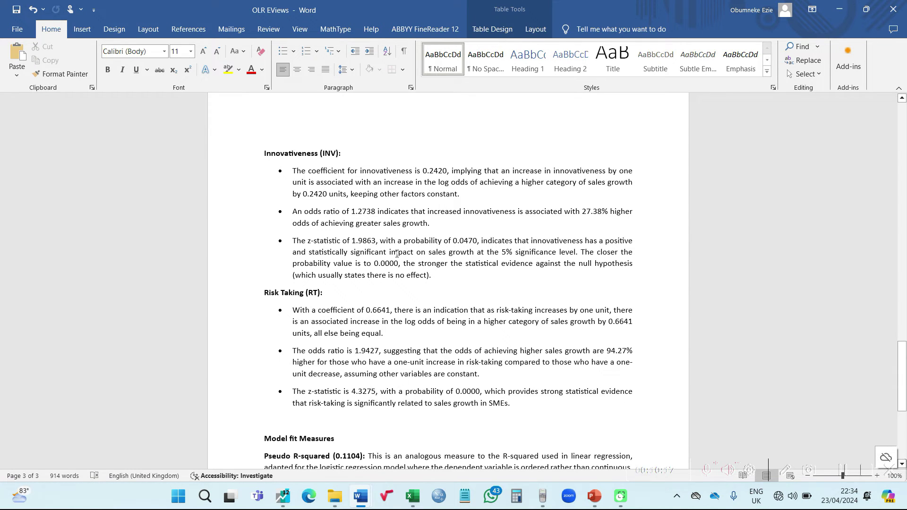
scroll(397, 253, "down", 2)
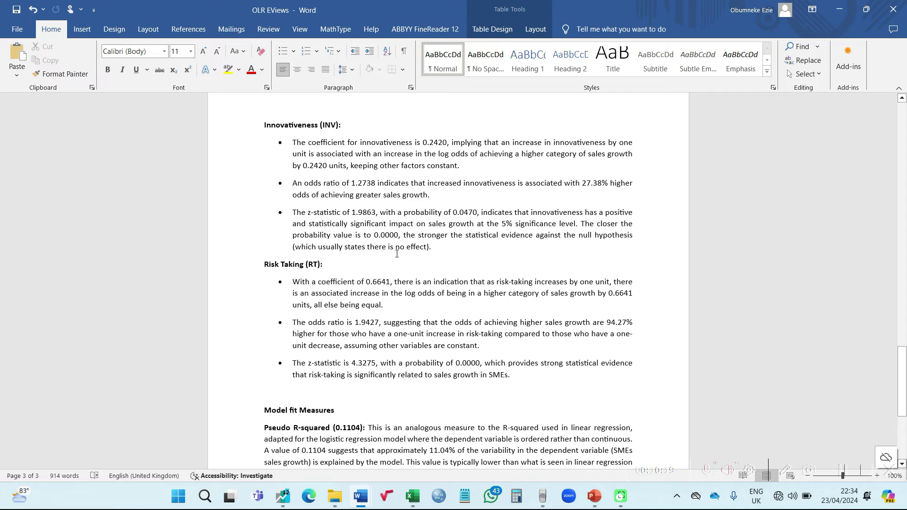
scroll(391, 233, "down", 4)
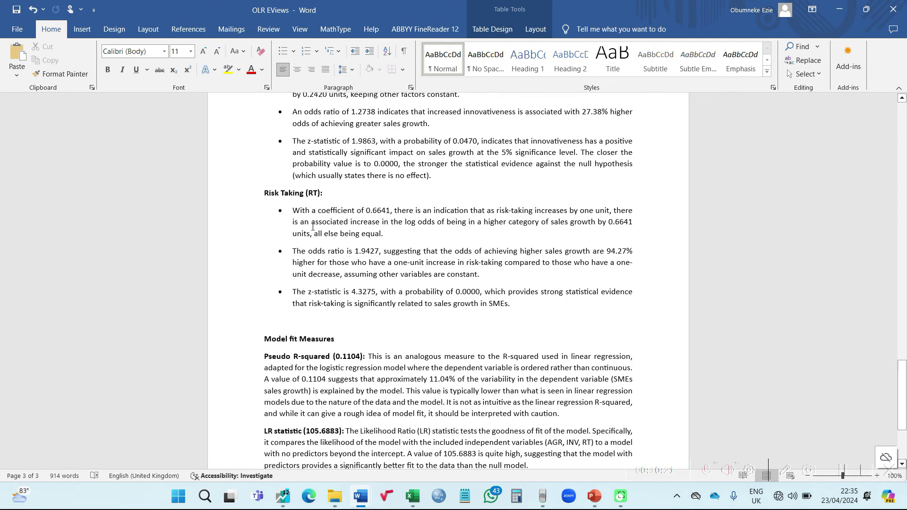
scroll(333, 301, "down", 3)
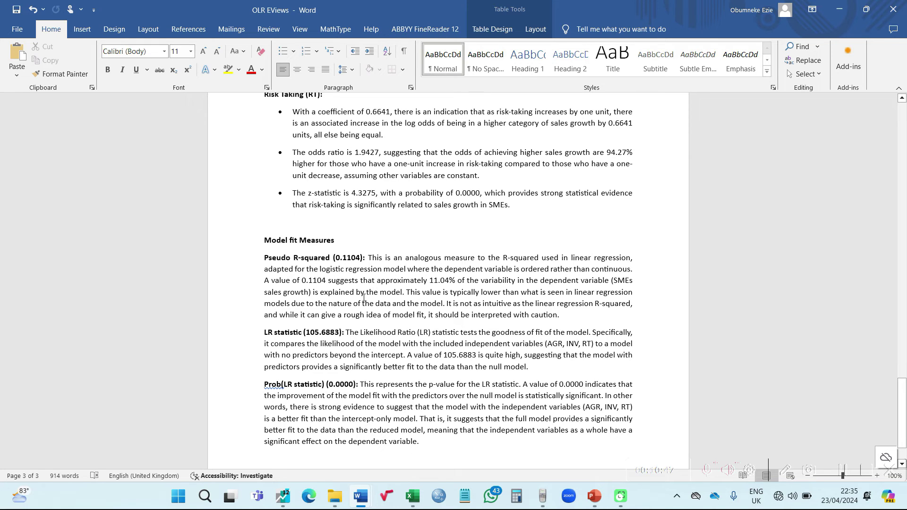
scroll(363, 312, "down", 1)
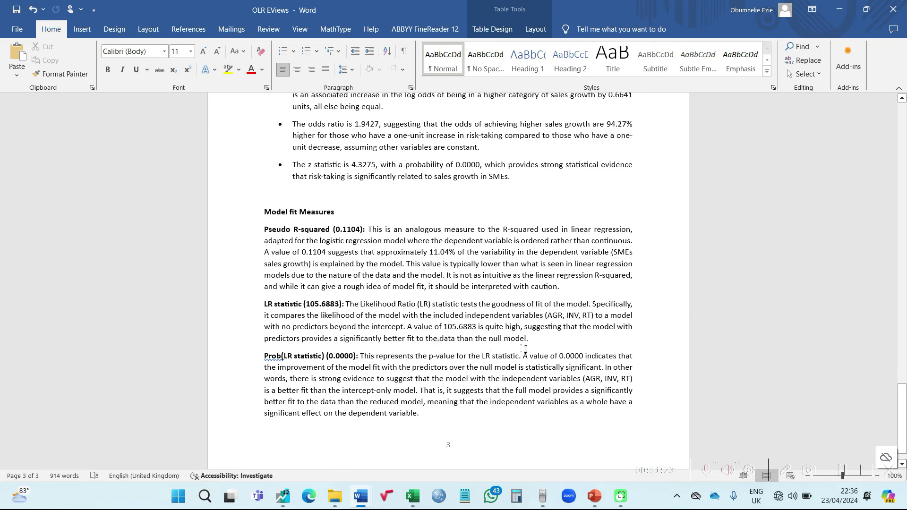
scroll(425, 330, "down", 1)
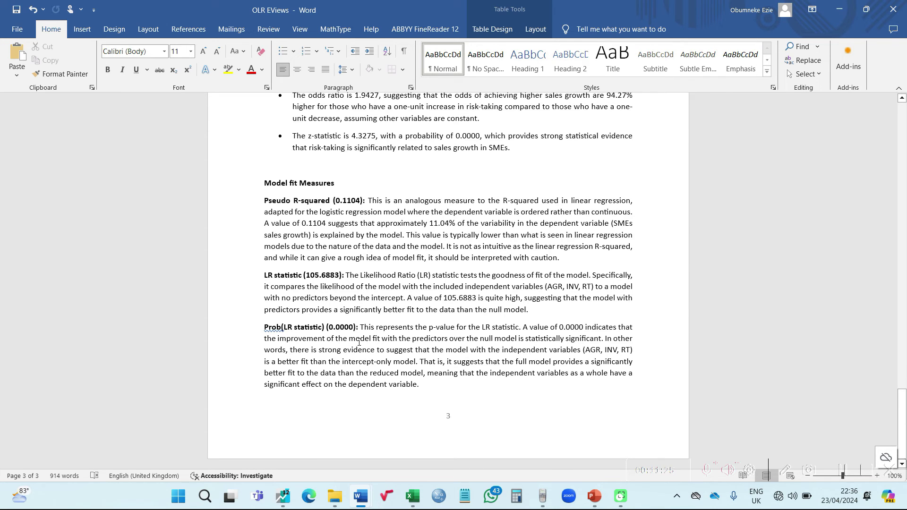
scroll(358, 342, "up", 5)
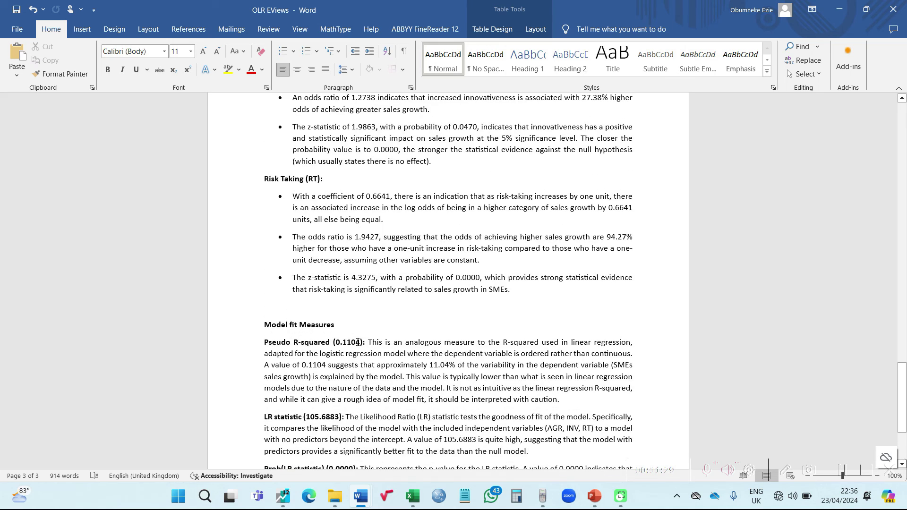
scroll(358, 342, "down", 1)
scroll(358, 342, "up", 5)
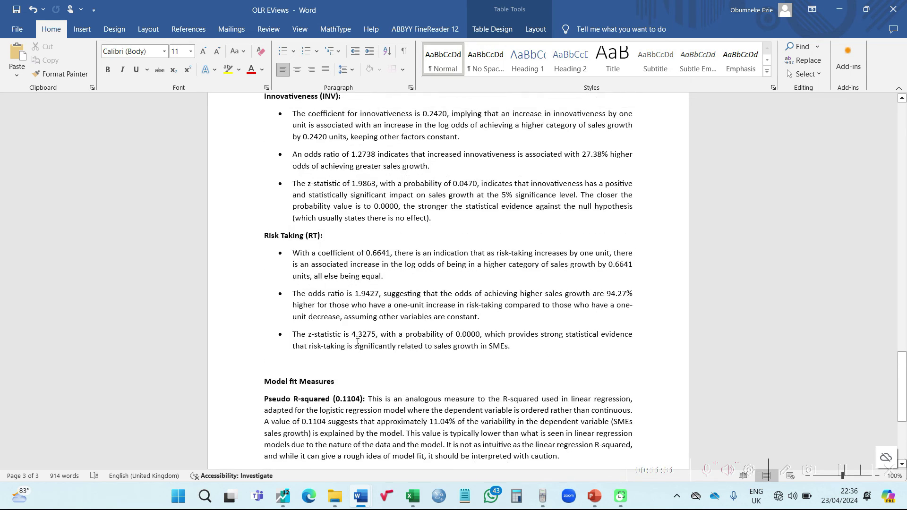
scroll(358, 342, "up", 12)
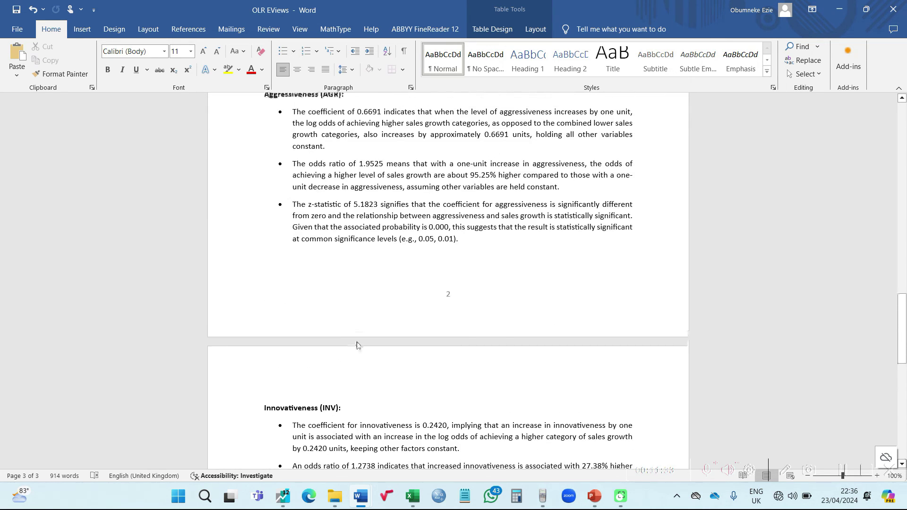
scroll(358, 342, "up", 6)
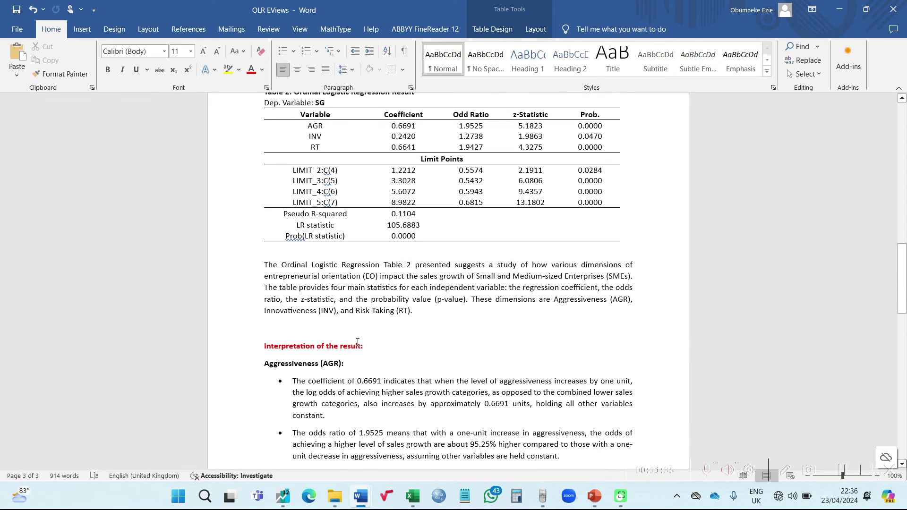
scroll(357, 343, "up", 3)
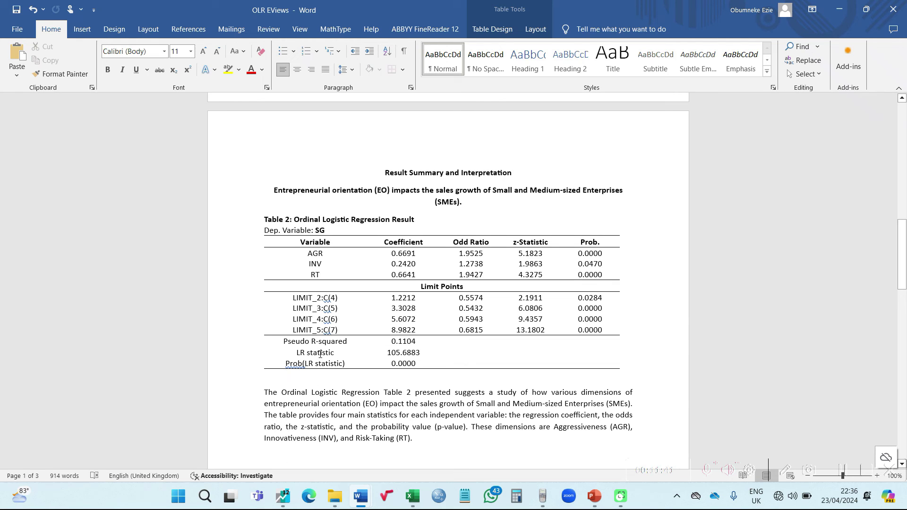
scroll(321, 328, "down", 1)
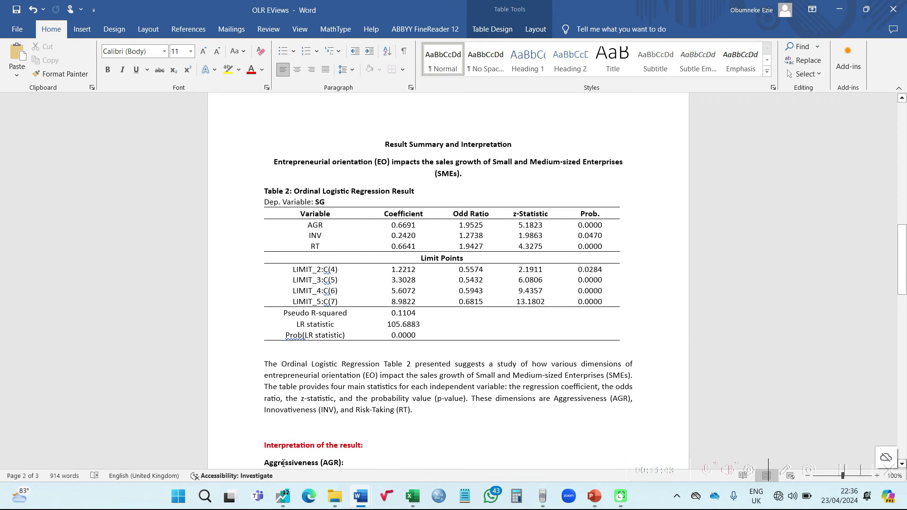
Return to EViews and close the untitled ordered logit equation, confirming its deletion
left_click(282, 496)
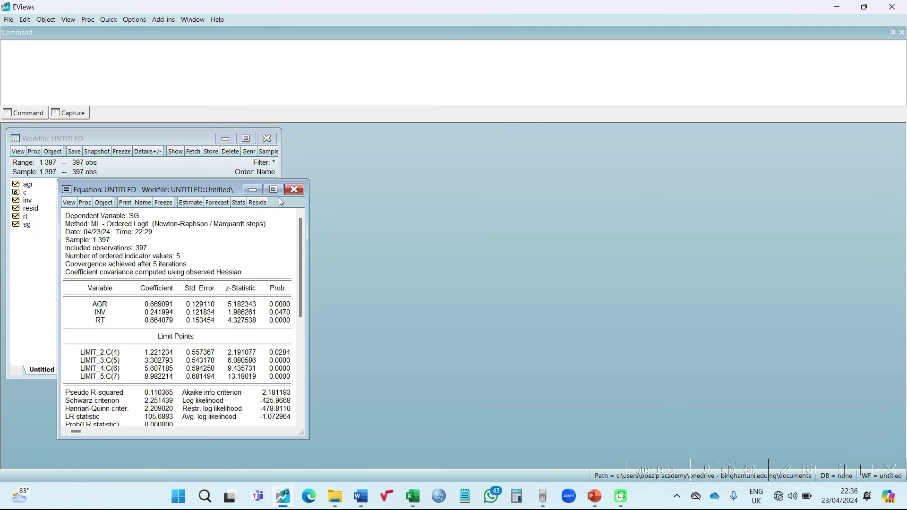
left_click(297, 192)
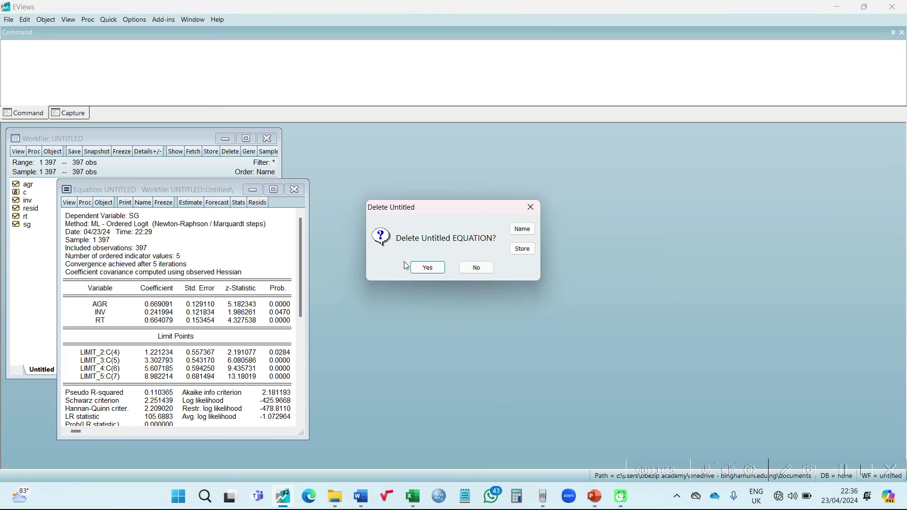
left_click(418, 269)
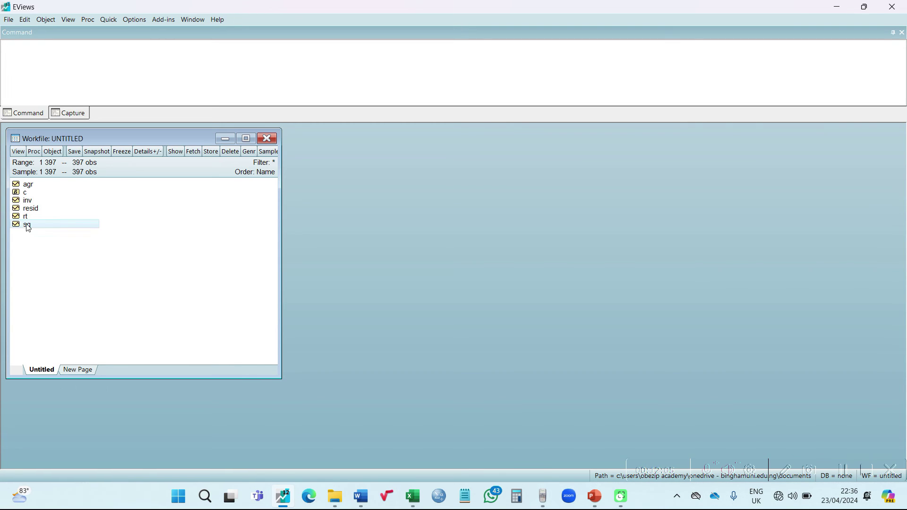
Open the series sg, agr, inv and rt together as a group
left_click(28, 185, "ctrl")
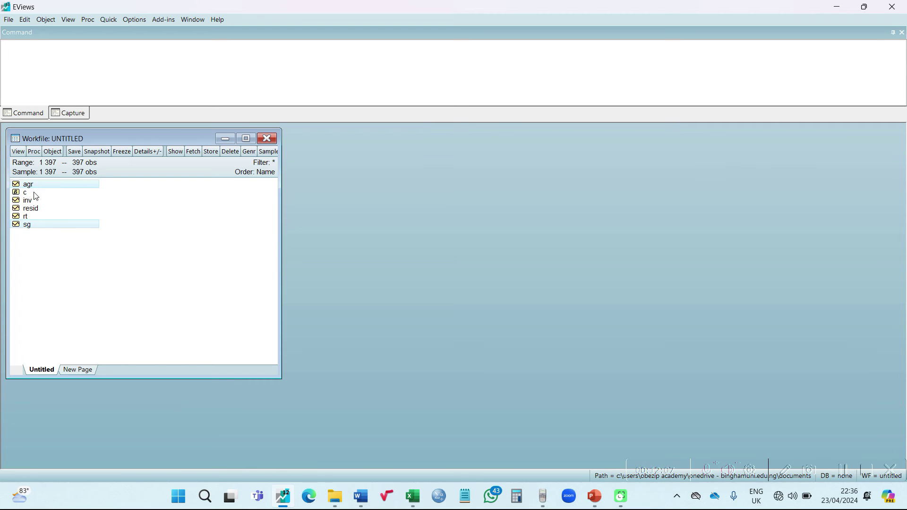
left_click(37, 201, "ctrl")
left_click(39, 217, "ctrl")
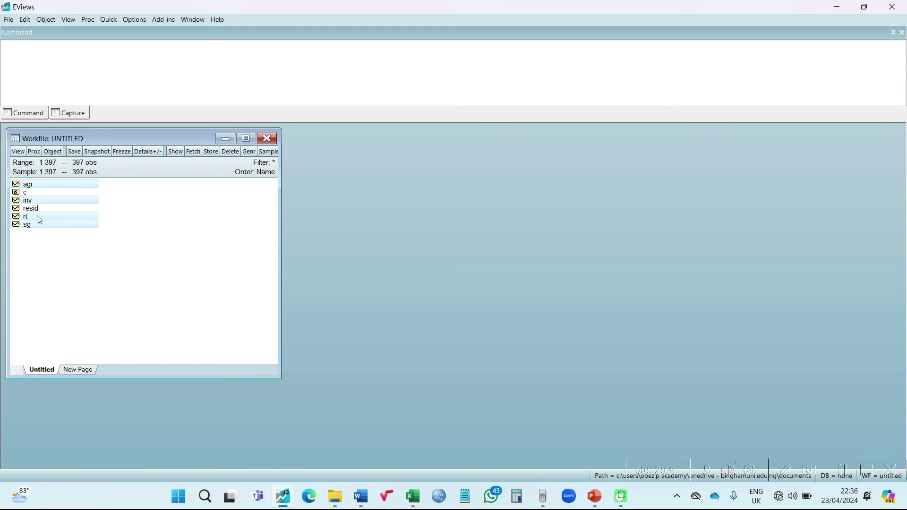
right_click(38, 219)
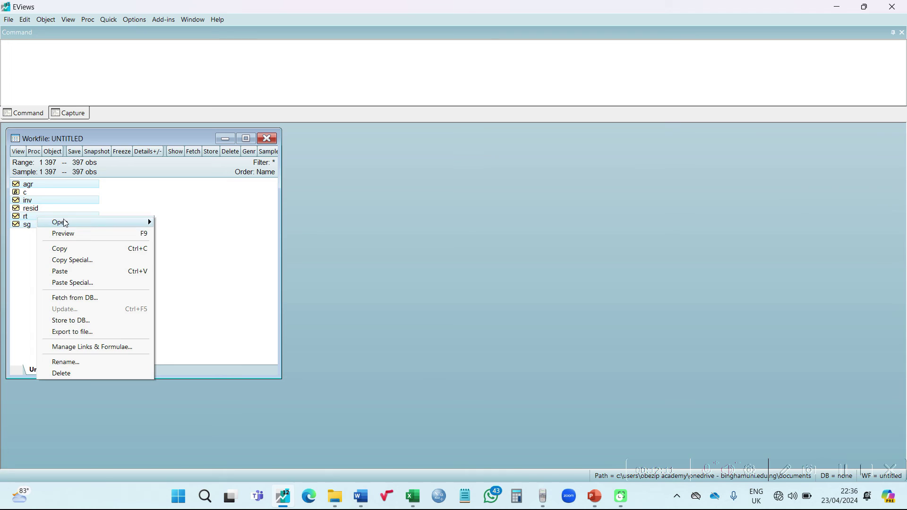
mouse_move(65, 223)
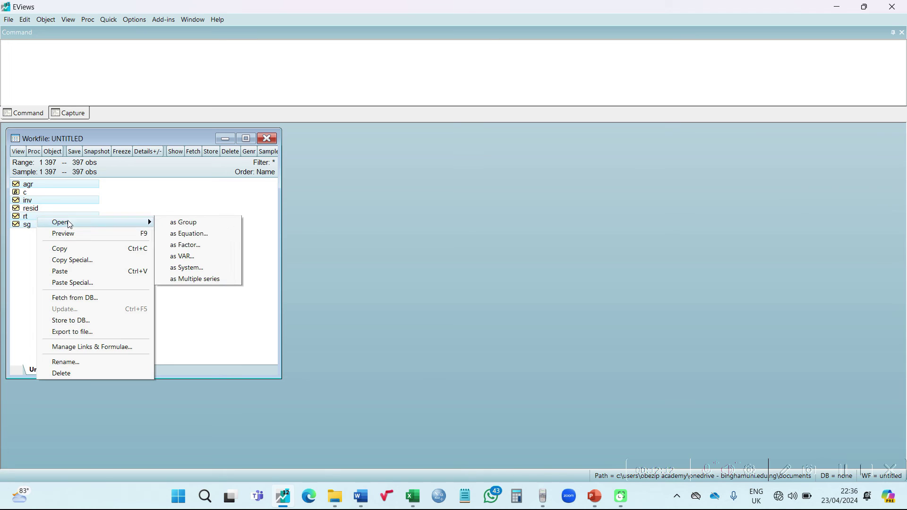
left_click(179, 225)
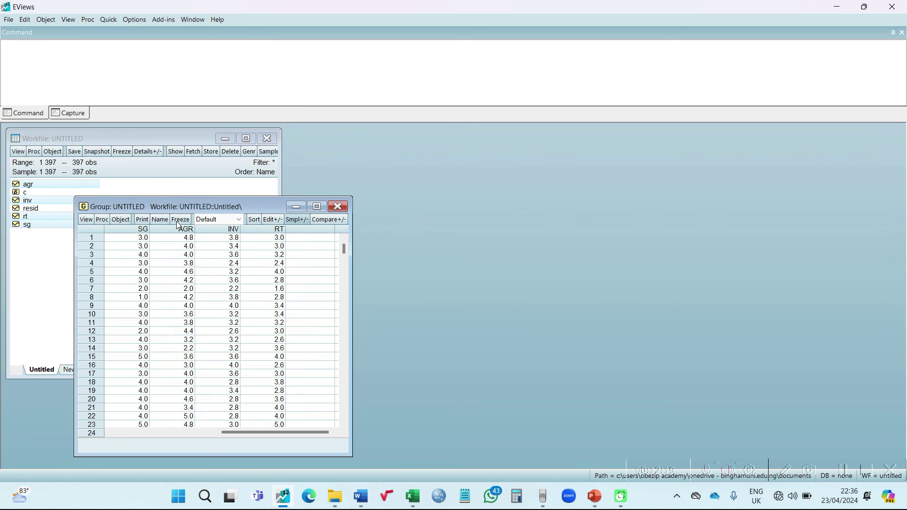
Show the group's common-sample descriptive statistics, with 397 observations each
left_click(86, 219)
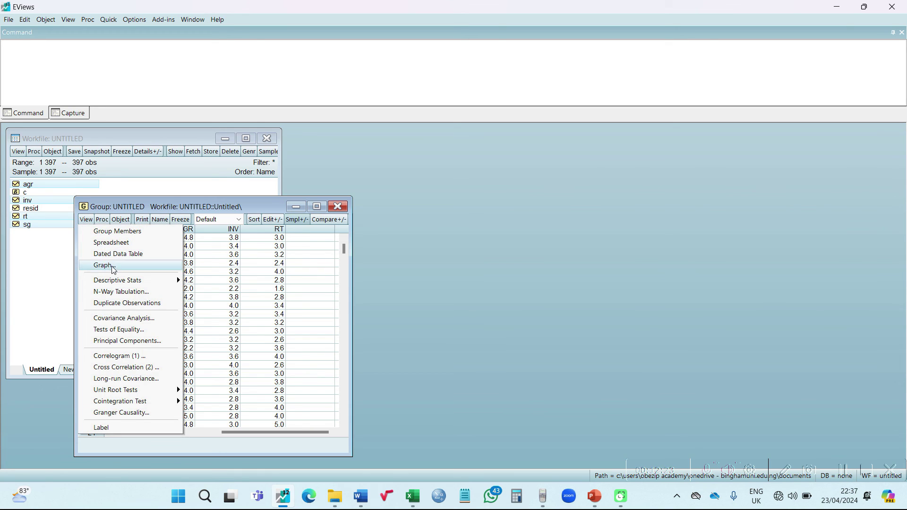
mouse_move(120, 281)
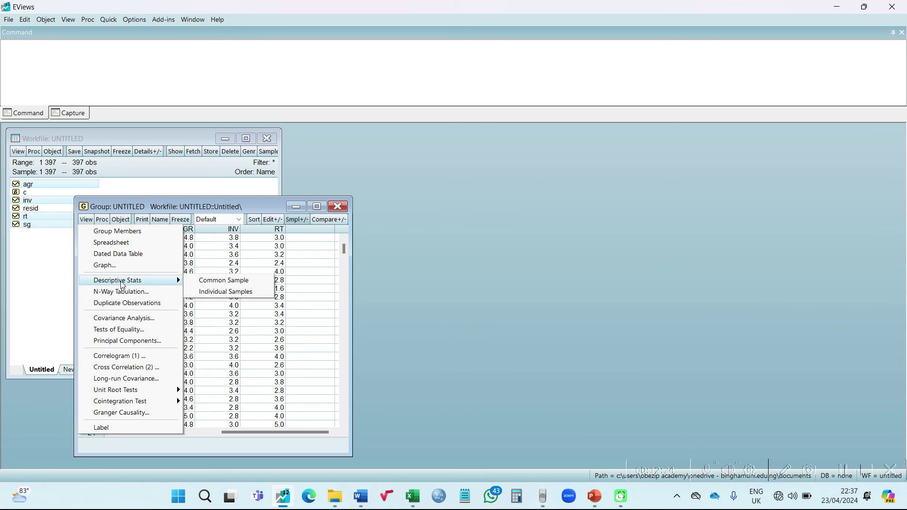
left_click(219, 283)
scroll(167, 282, "up", 1)
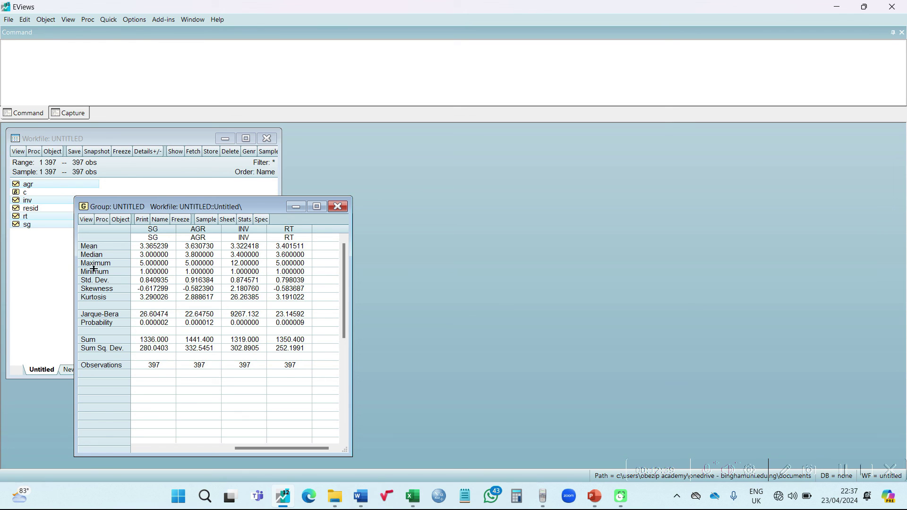
Run Covariance Analysis with only Correlation and Probability checked for SG, AGR, INV, RT
left_click(86, 221)
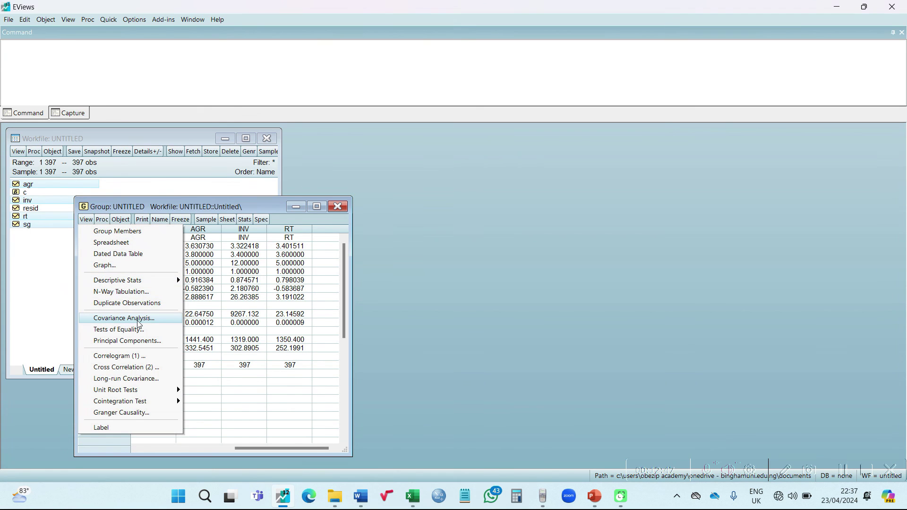
left_click(119, 321)
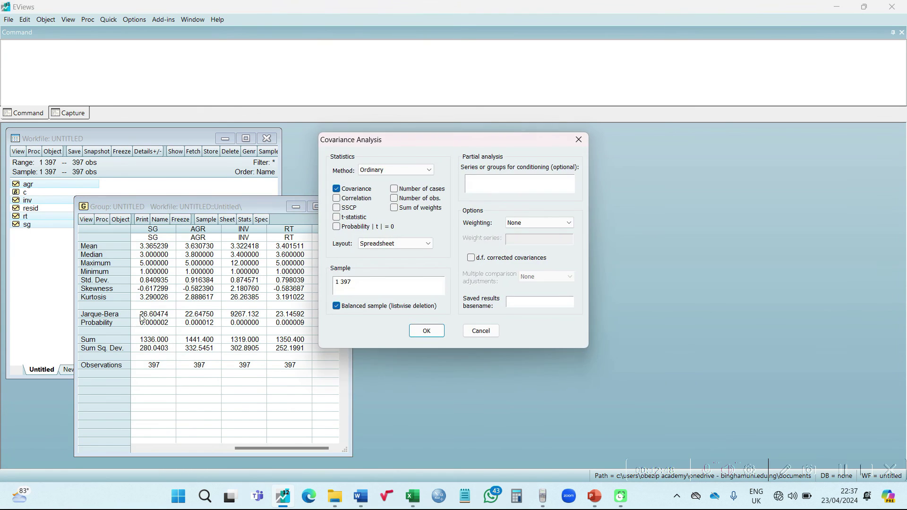
left_click(354, 191)
left_click(348, 201)
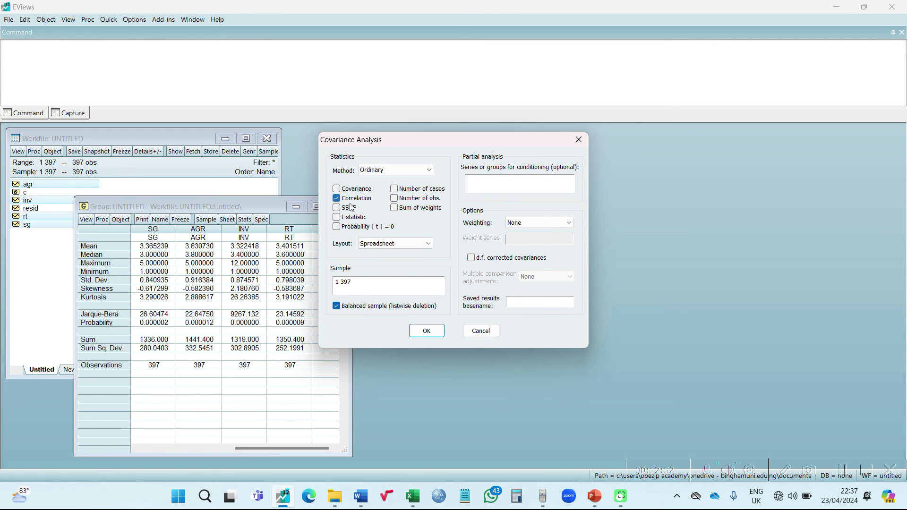
left_click(356, 229)
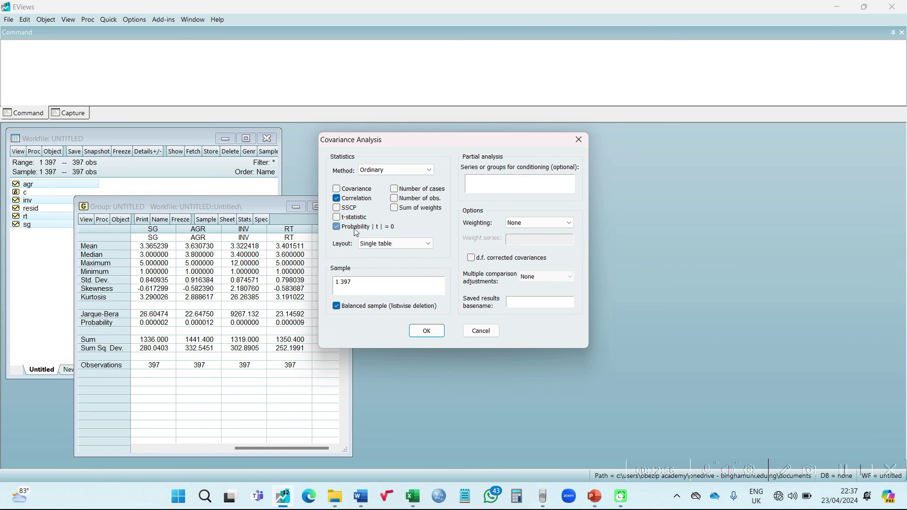
left_click(427, 331)
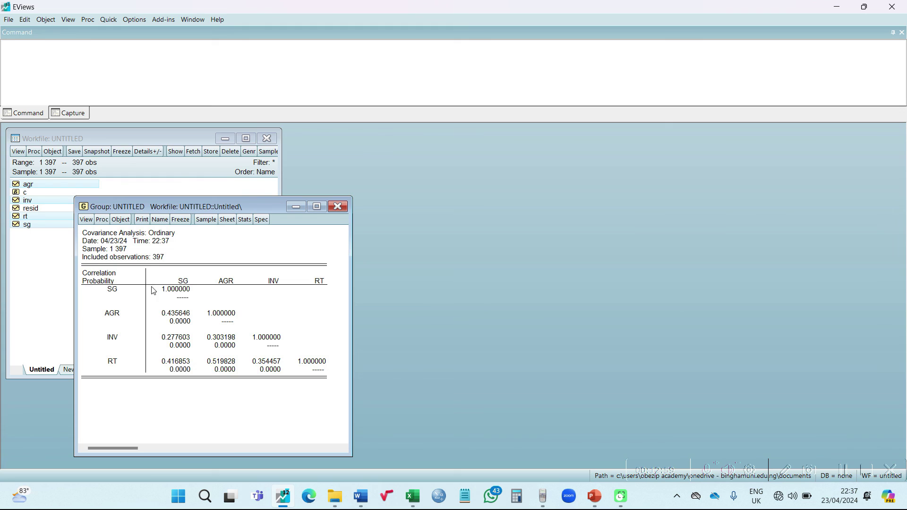